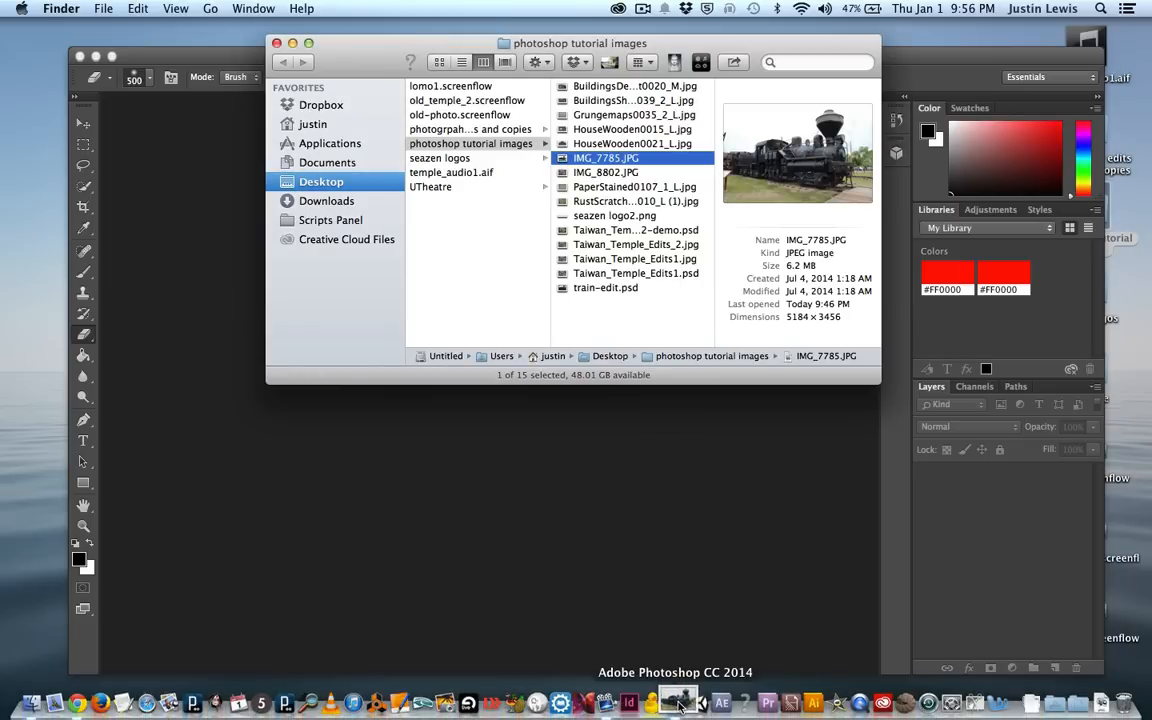
Step: Switch to Photoshop with the train photo, duplicate its Background layer and hide the original
left_click(678, 705)
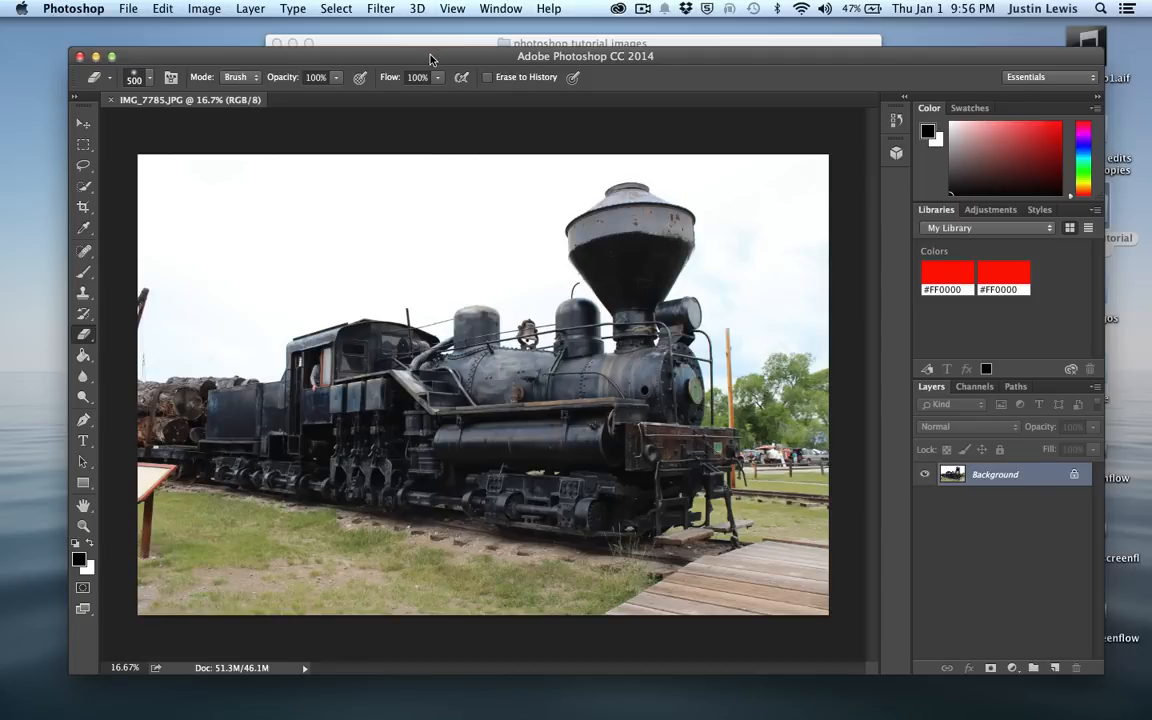
left_click_drag(430, 58, 422, 33)
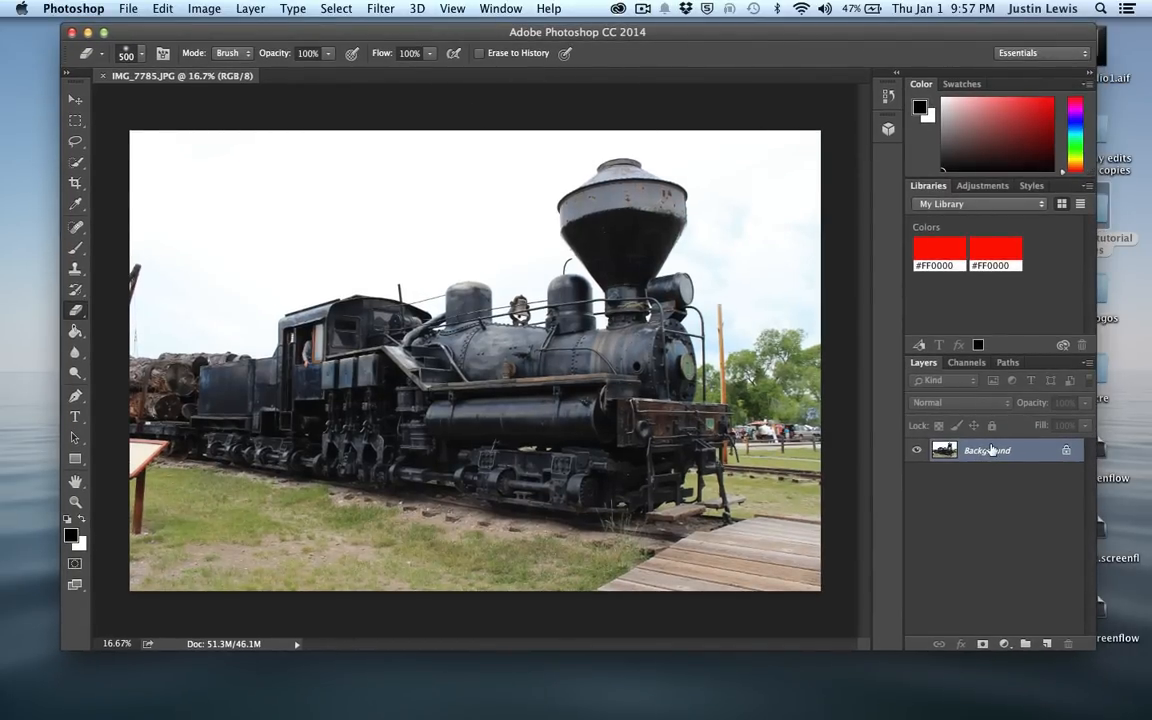
key("super+j")
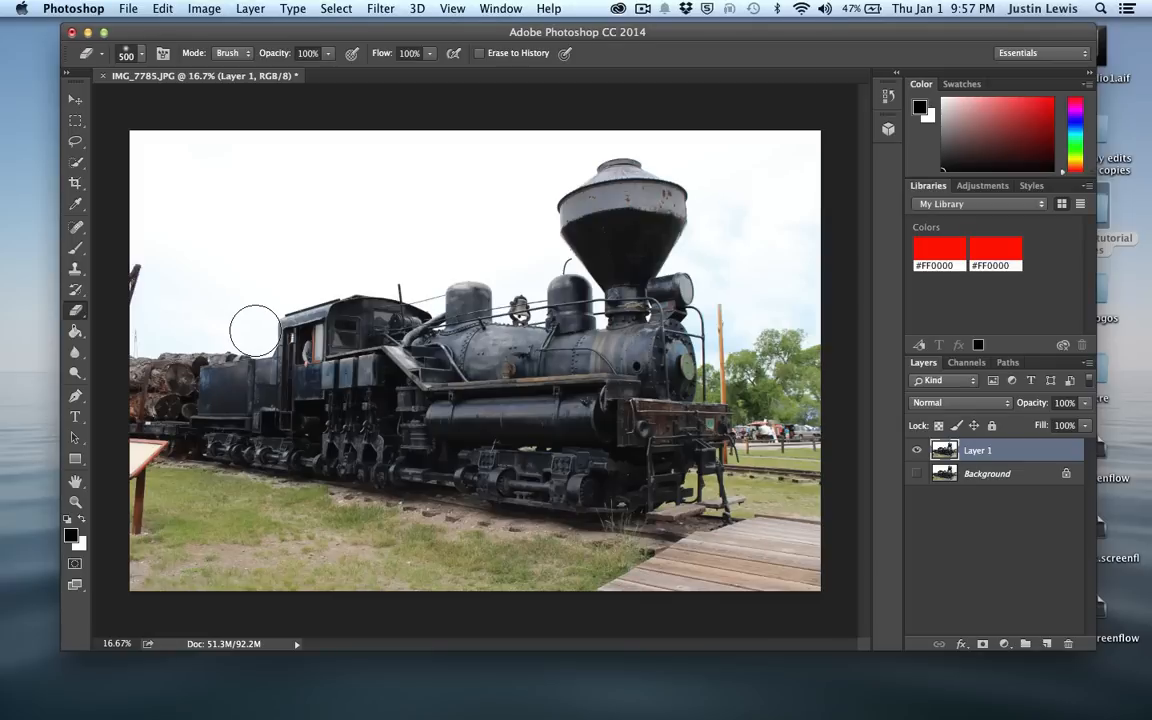
Step: Try the Desaturate adjustment on Layer 1 and undo it
key("super+shift+u")
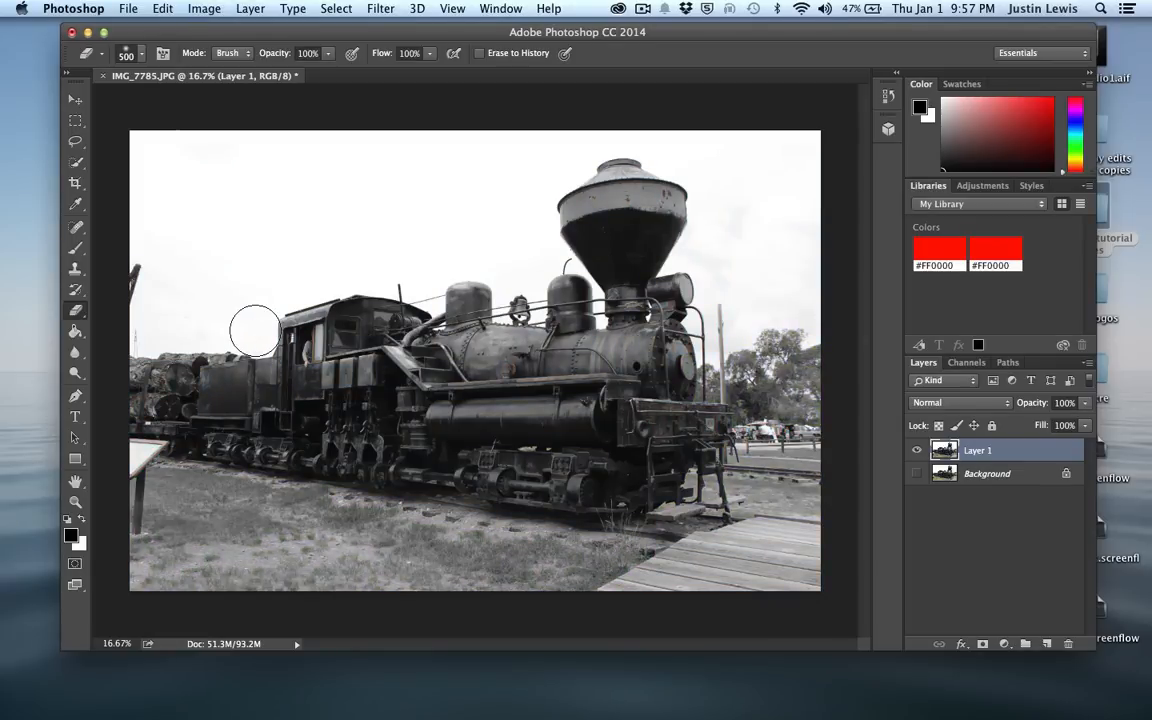
key("super+z")
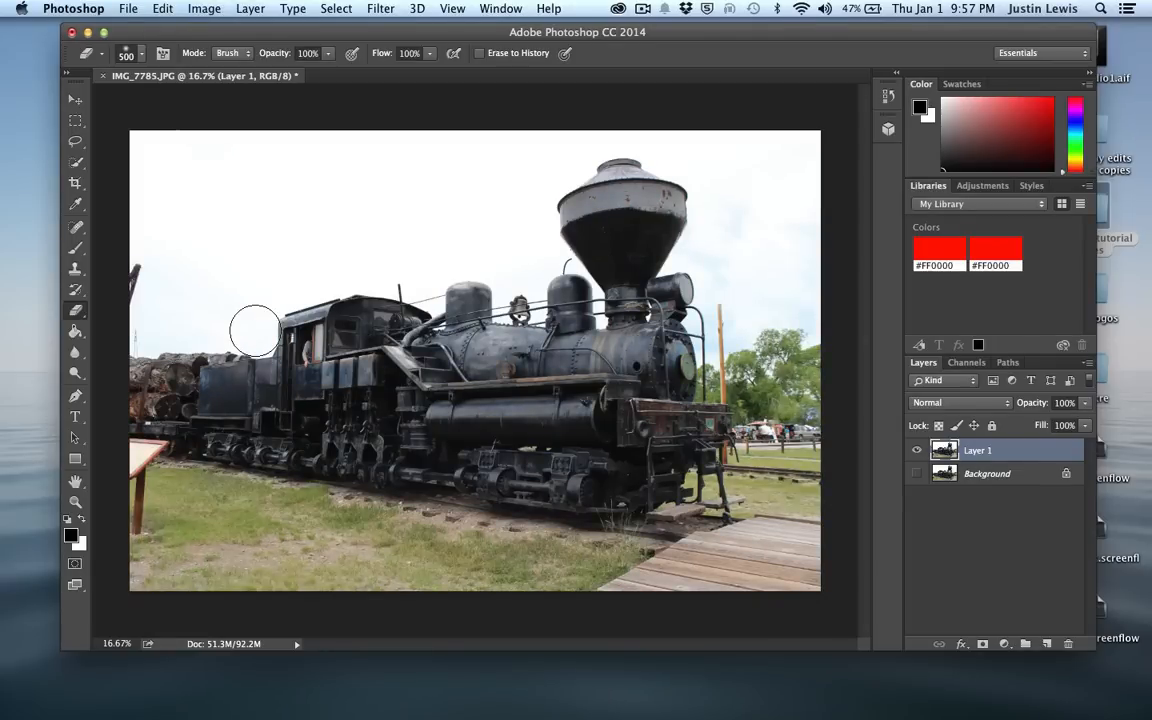
left_click(200, 9)
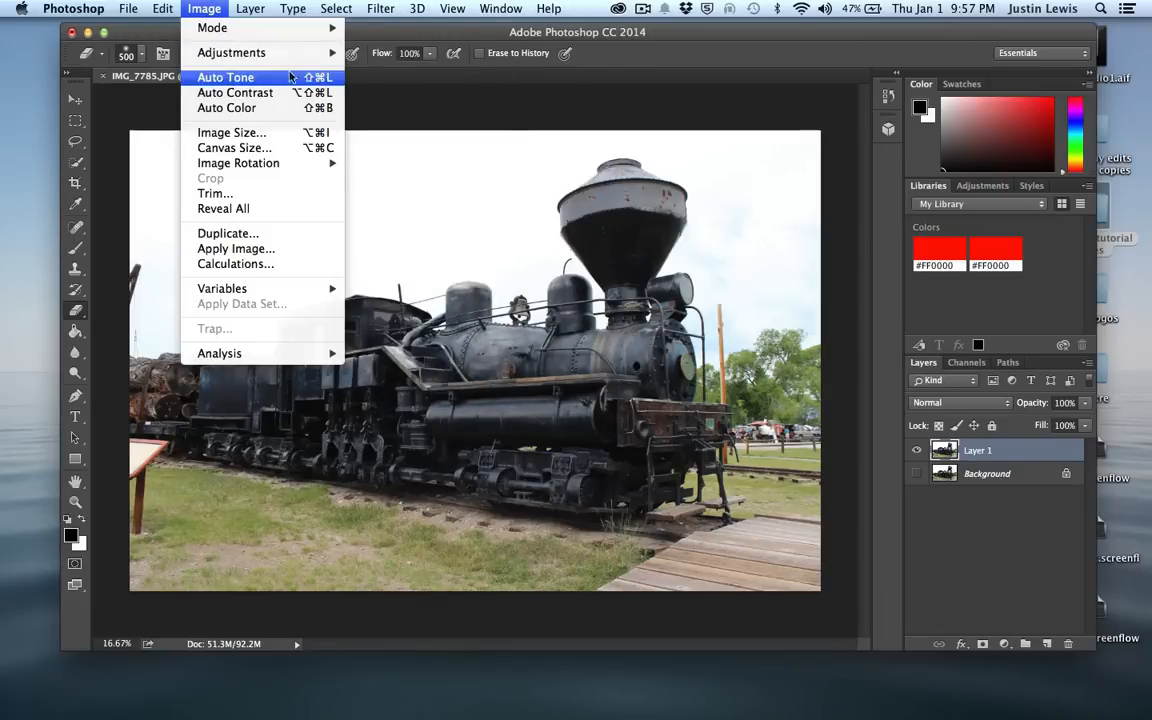
mouse_move(308, 55)
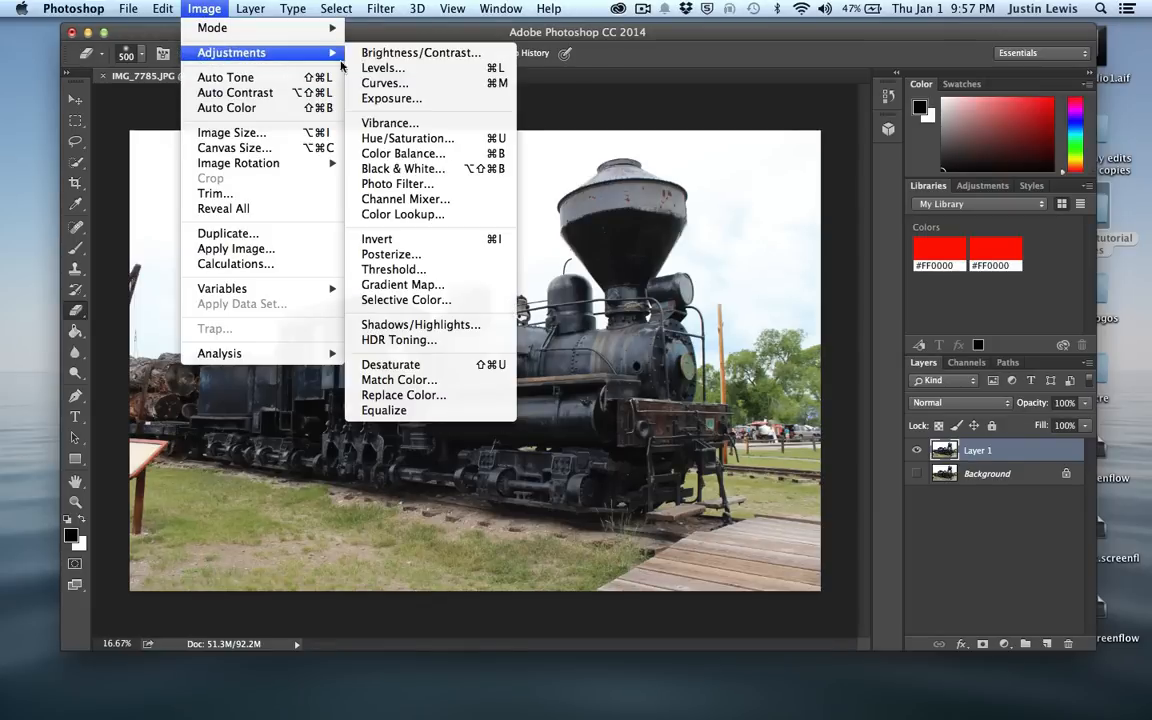
left_click(392, 365)
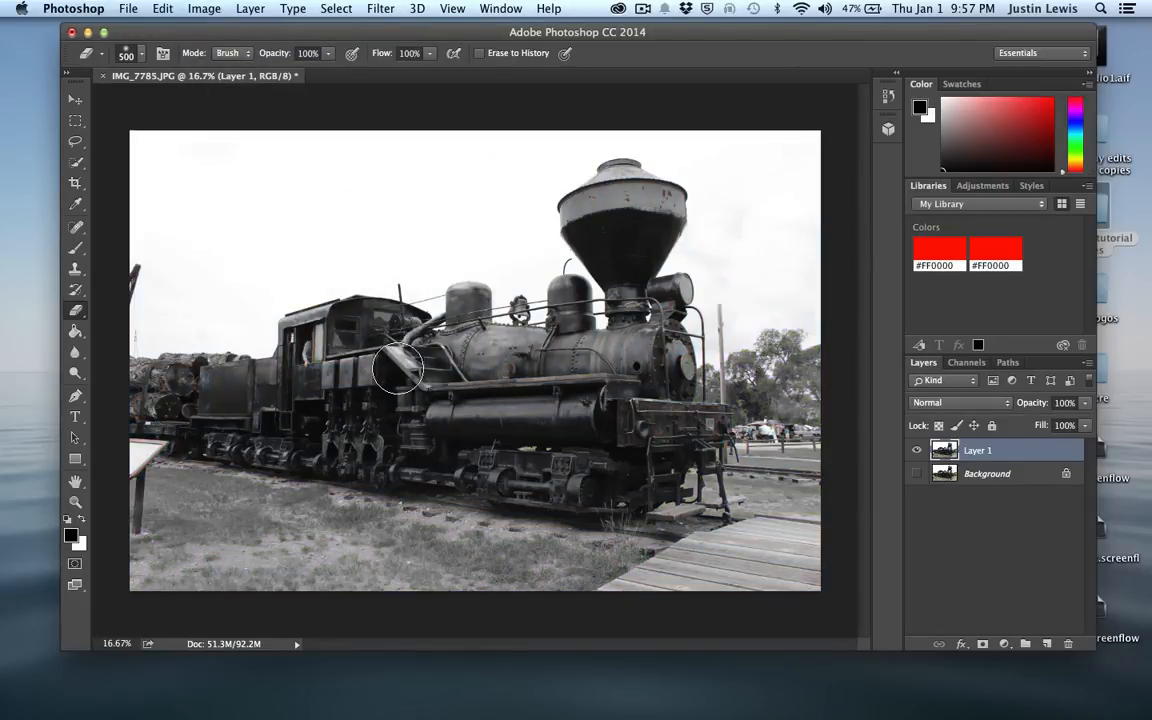
key("super+z")
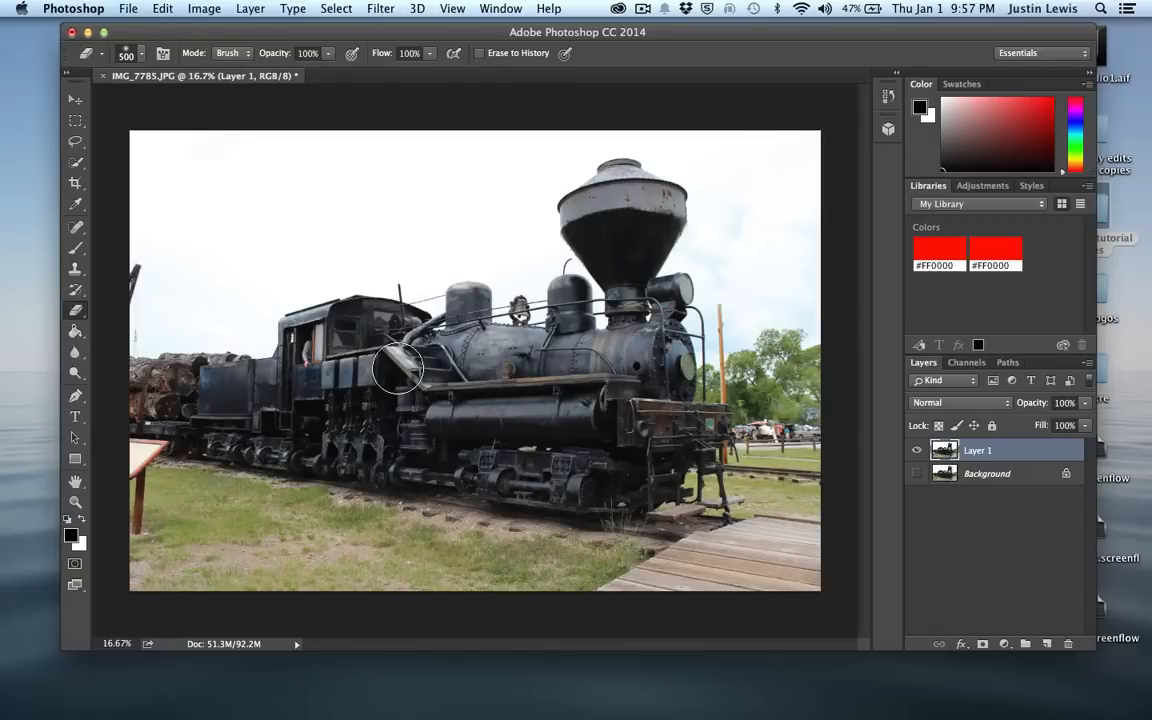
Step: Try a Hue/Saturation adjustment directly on Layer 1 and cancel it
left_click(204, 8)
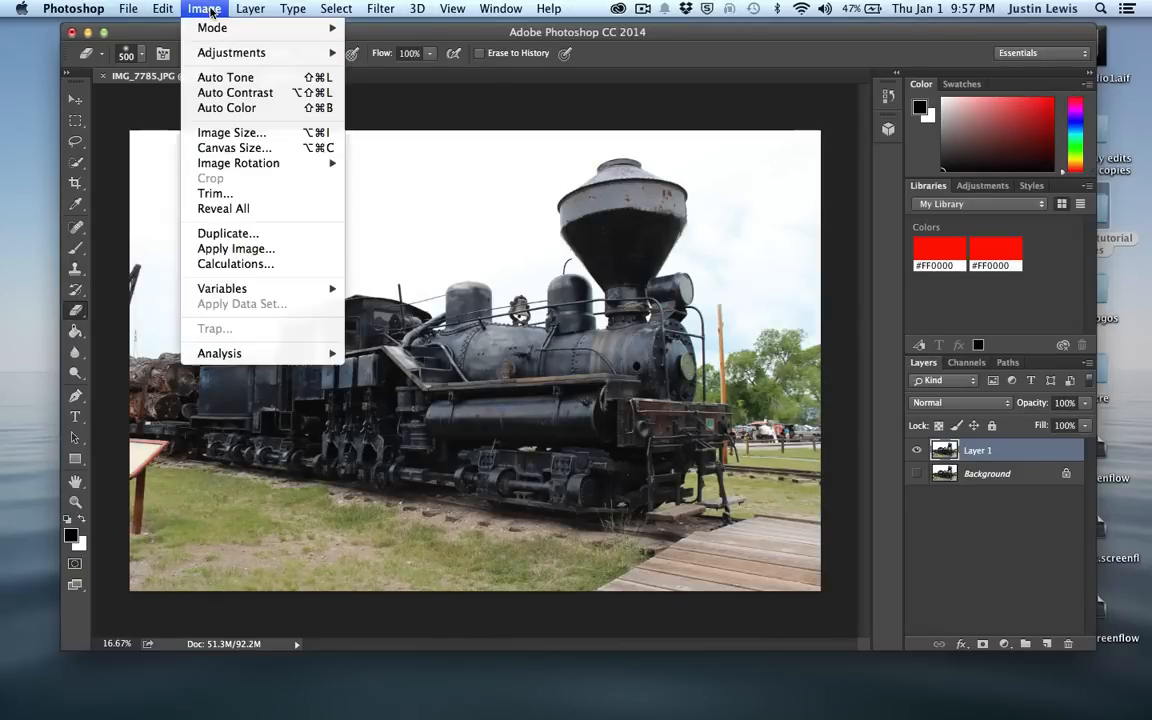
mouse_move(205, 52)
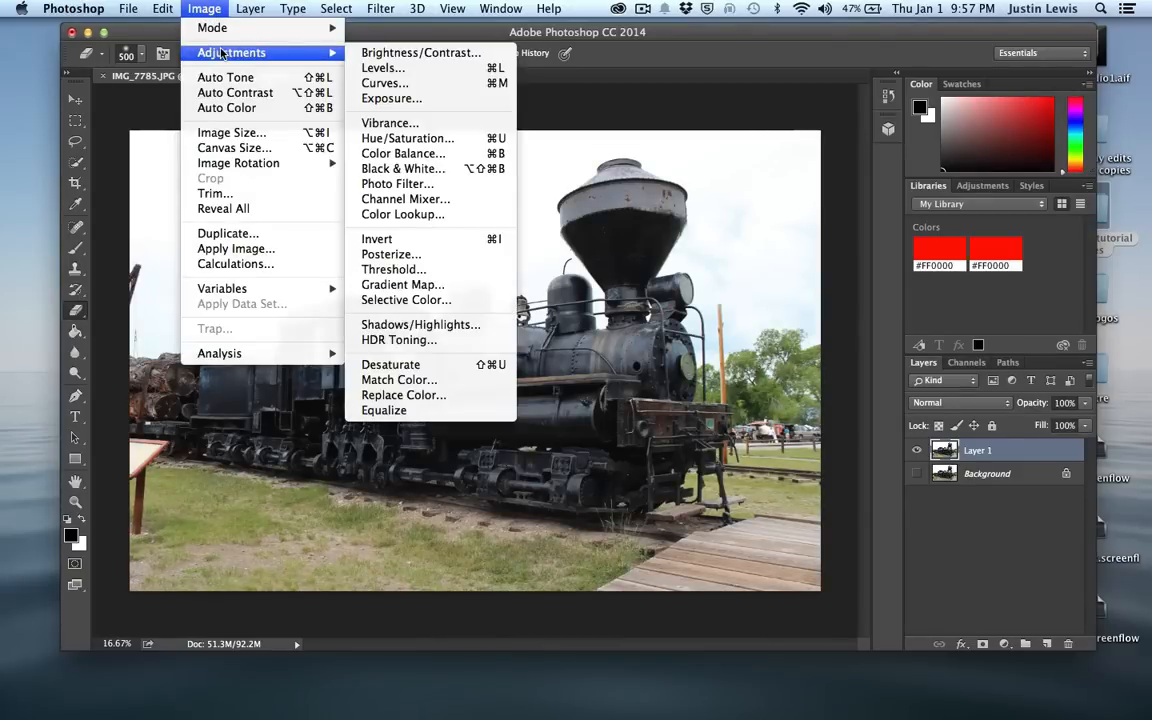
left_click(396, 143)
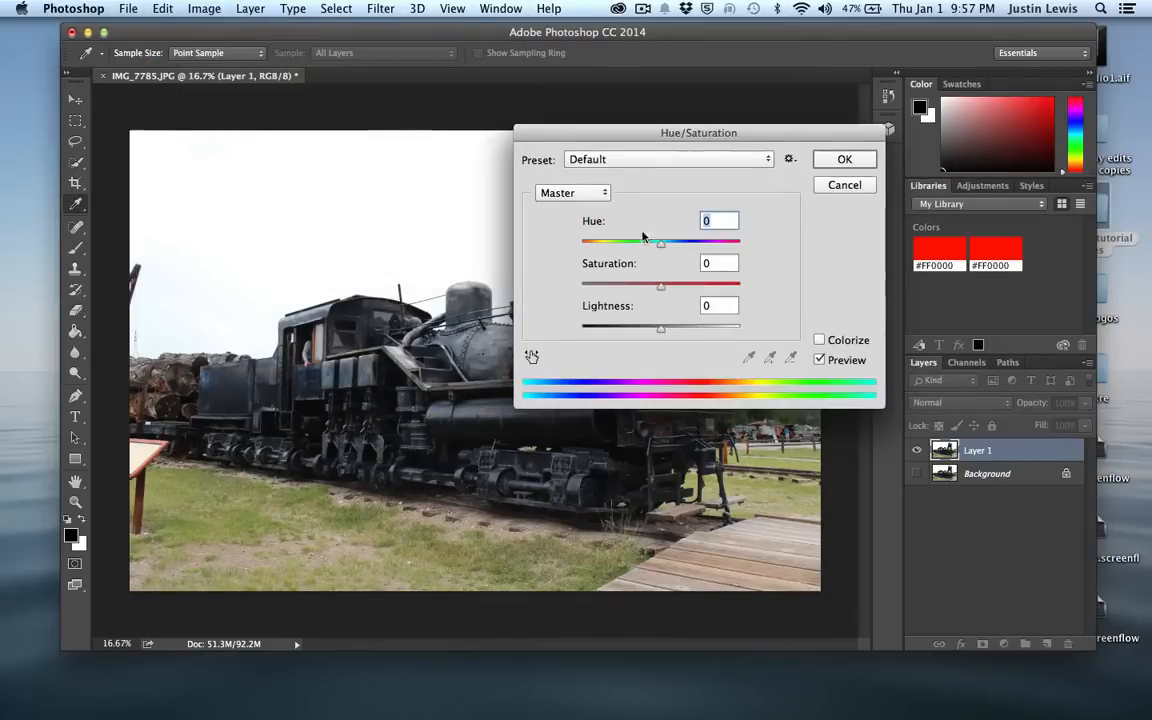
mouse_move(661, 246)
left_mouse_down()
mouse_move(712, 249)
mouse_move(632, 251)
mouse_move(672, 250)
mouse_move(666, 287)
mouse_move(683, 295)
mouse_move(655, 292)
left_mouse_up()
left_click(844, 185)
key("e")
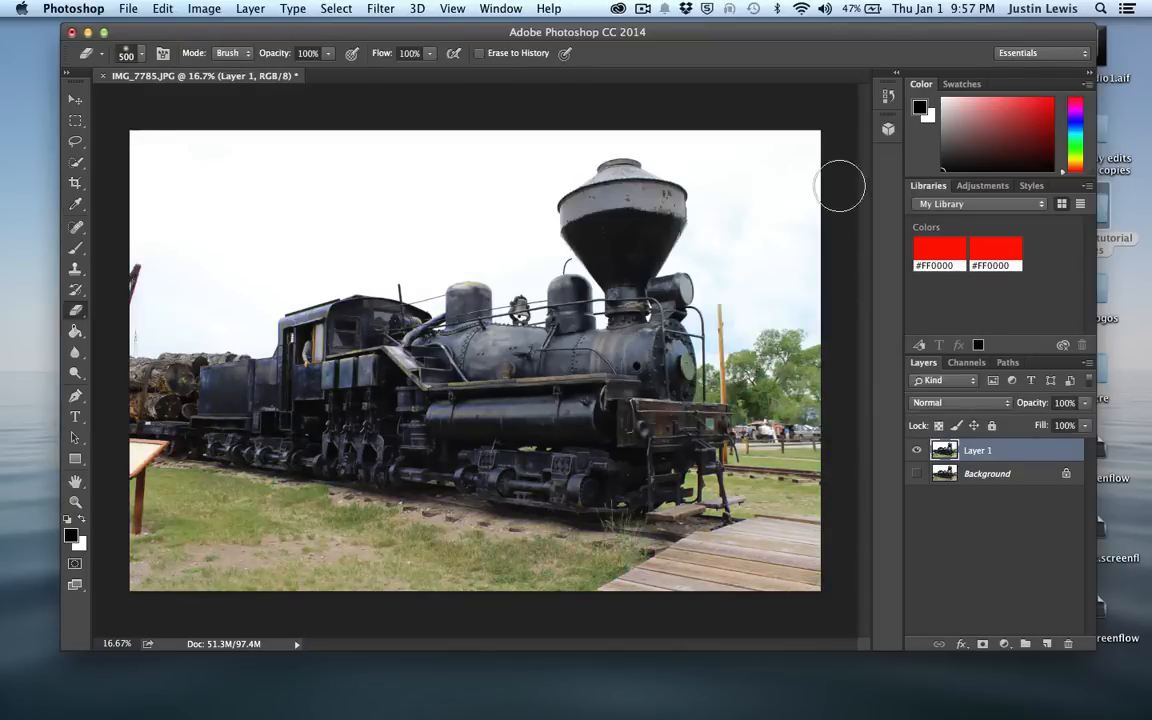
key("ctrl+u")
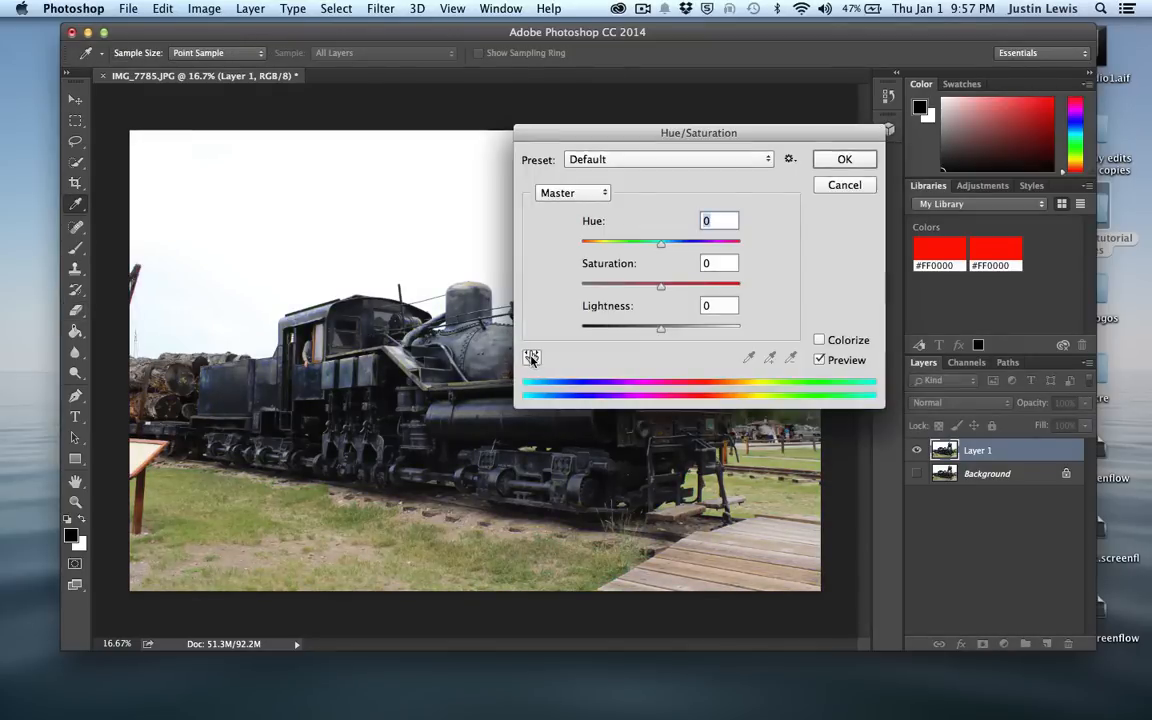
left_click(844, 185)
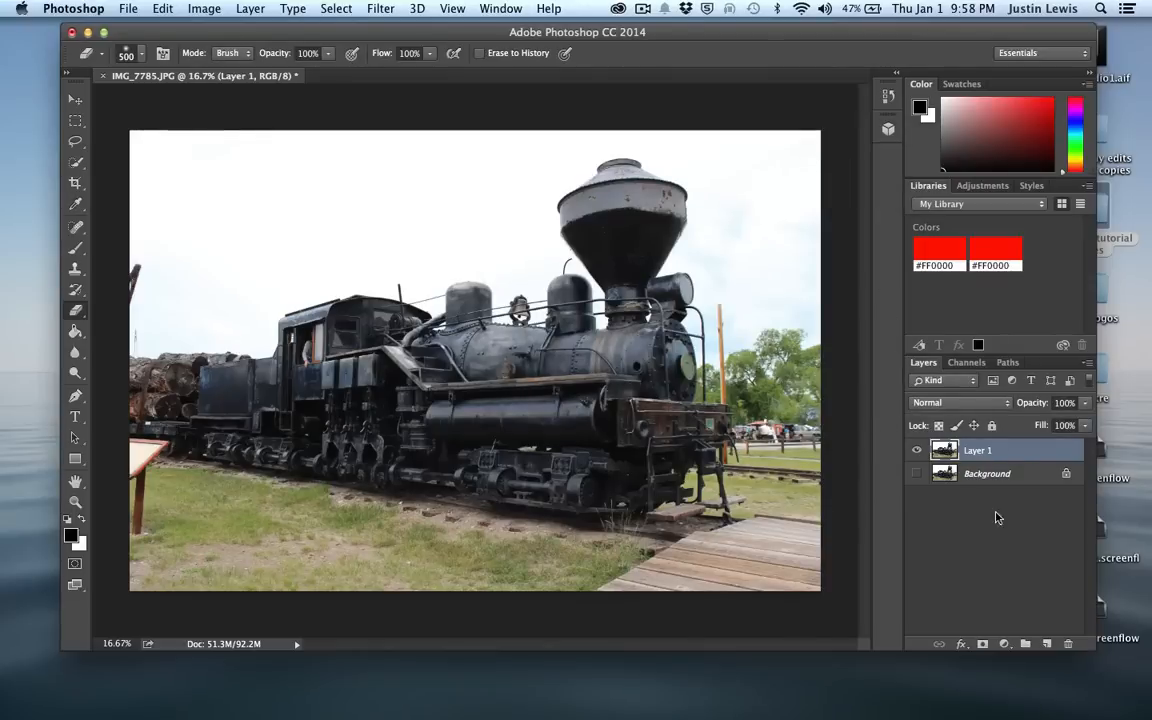
Step: Try a Hue/Saturation adjustment layer above Layer 1 with Saturation at -100, and undo it
left_click(1006, 645)
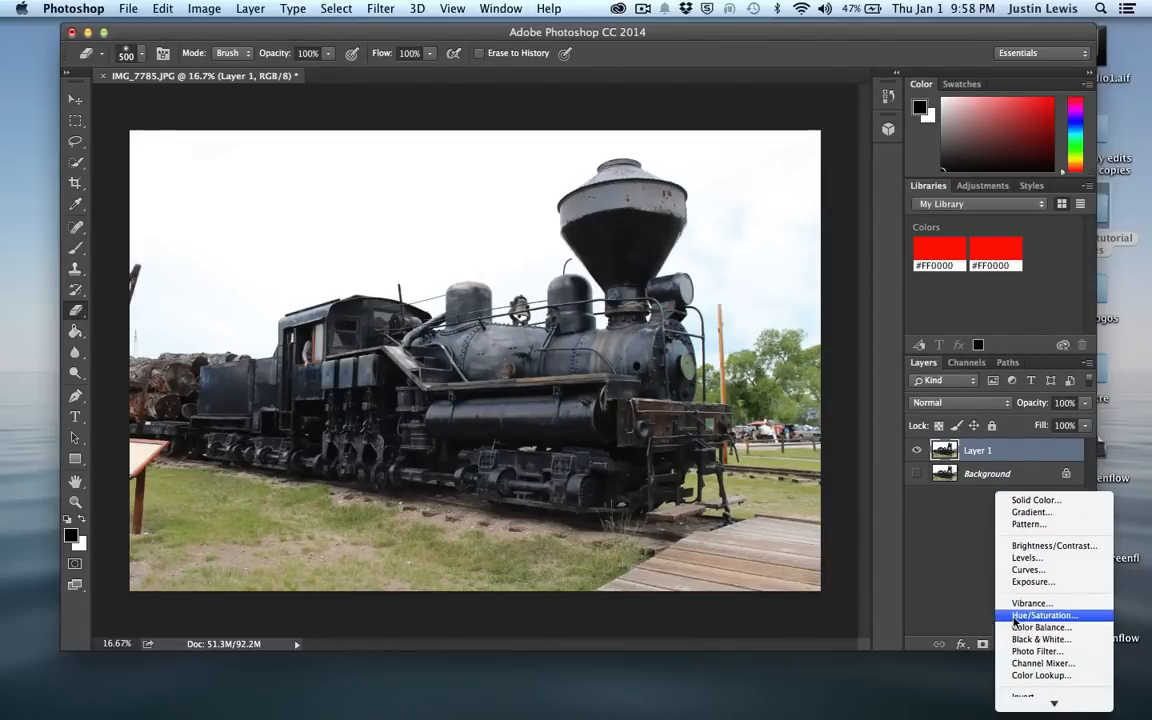
left_click(1016, 615)
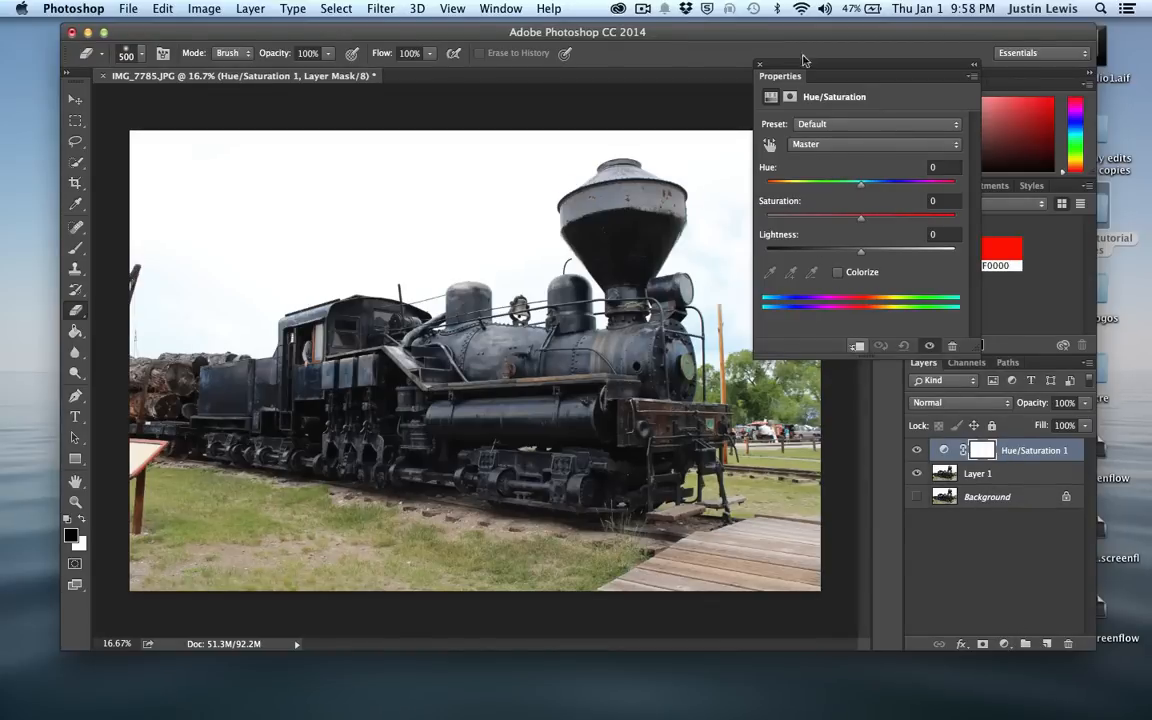
left_click_drag(861, 221, 766, 220)
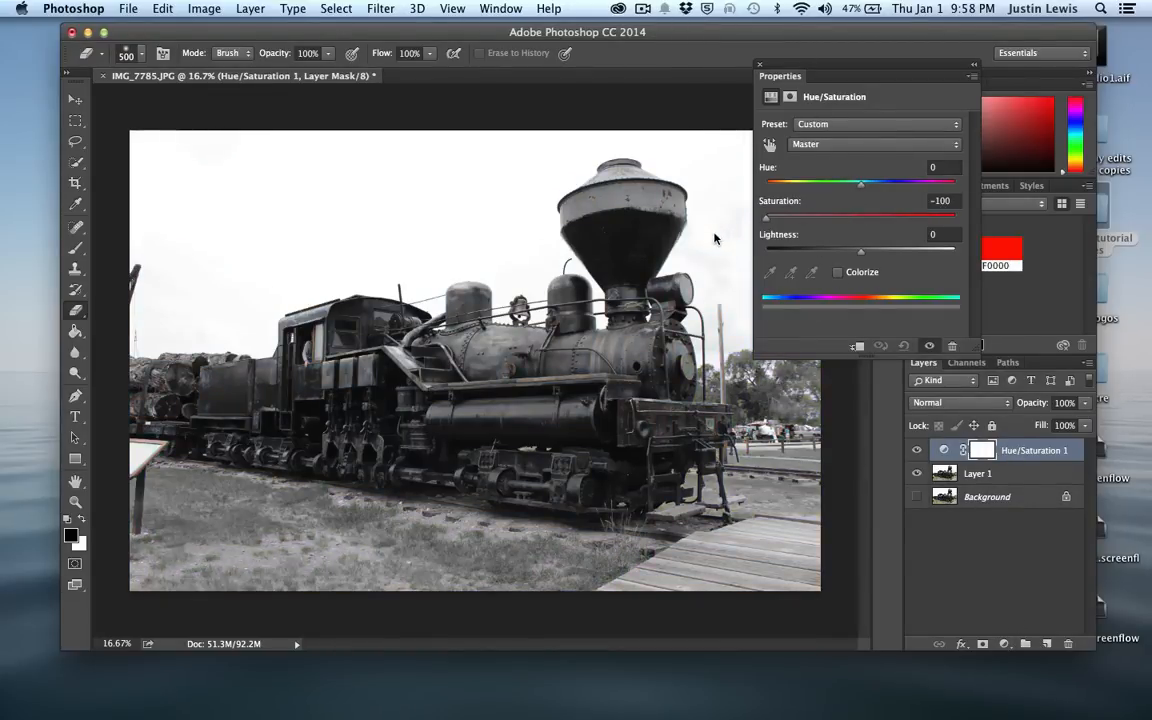
left_click(758, 65)
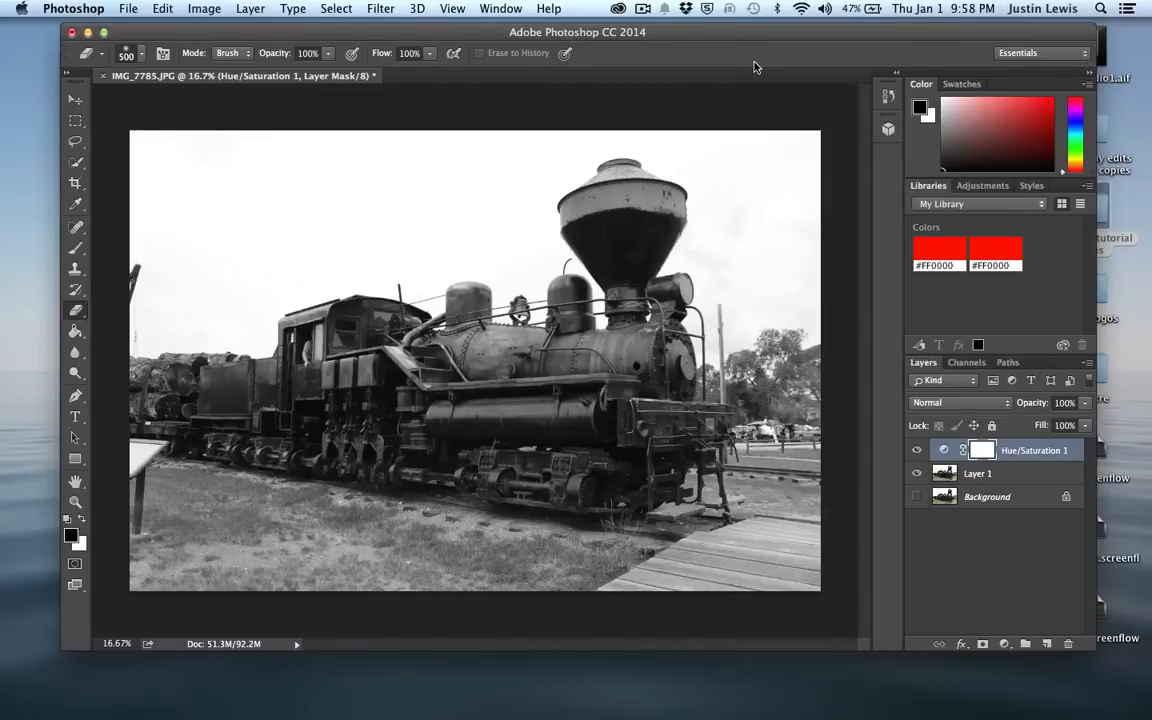
key("alt+super+z")
key("alt+super+z")
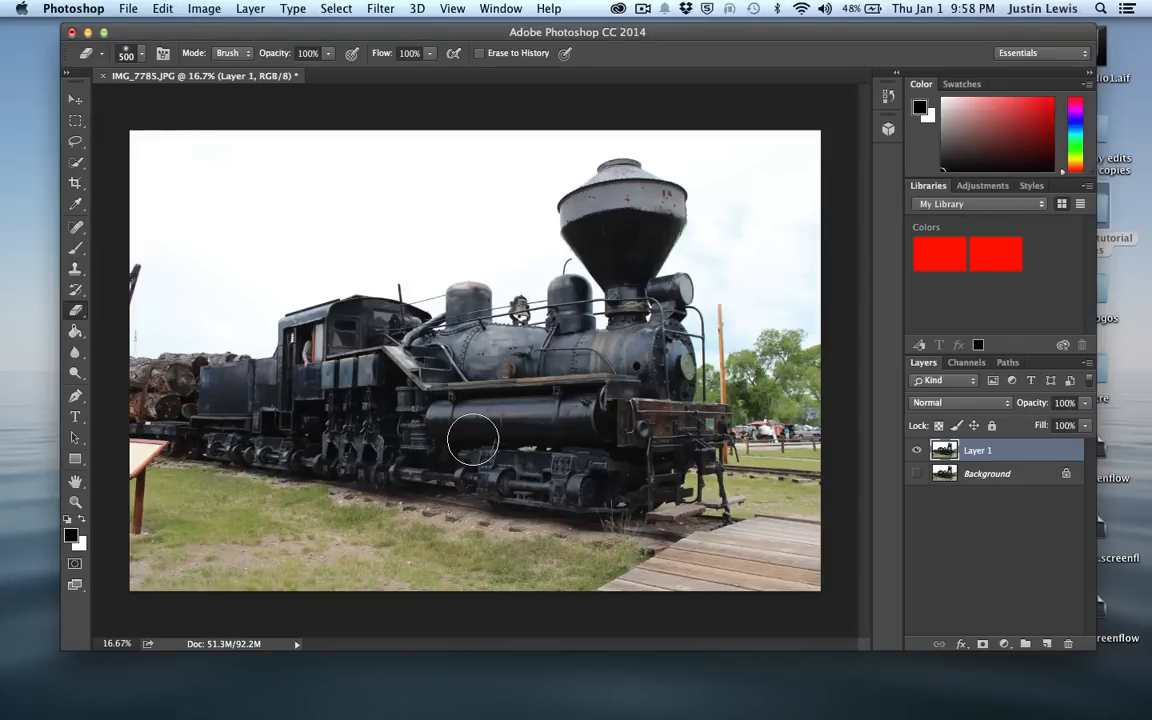
Step: Desaturate Layer 1 and increase its contrast with an S-shaped RGB curve through input 189, output 222 and input 107, output 70
key("super+shift+u")
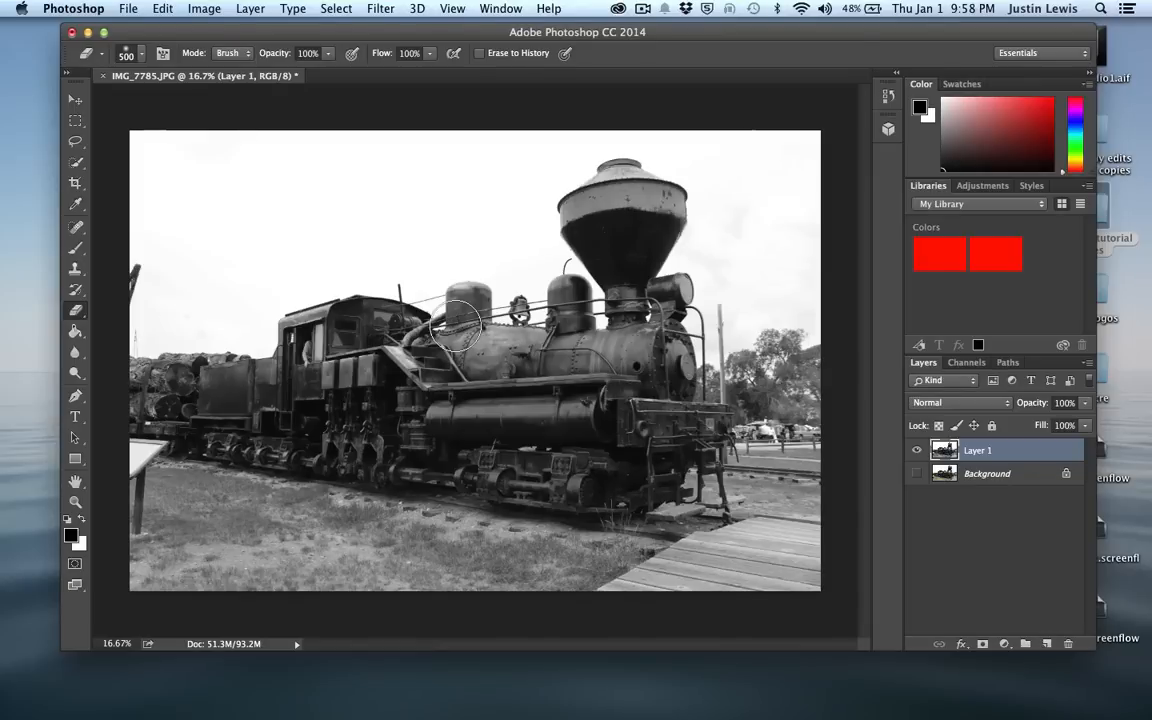
left_click(192, 12)
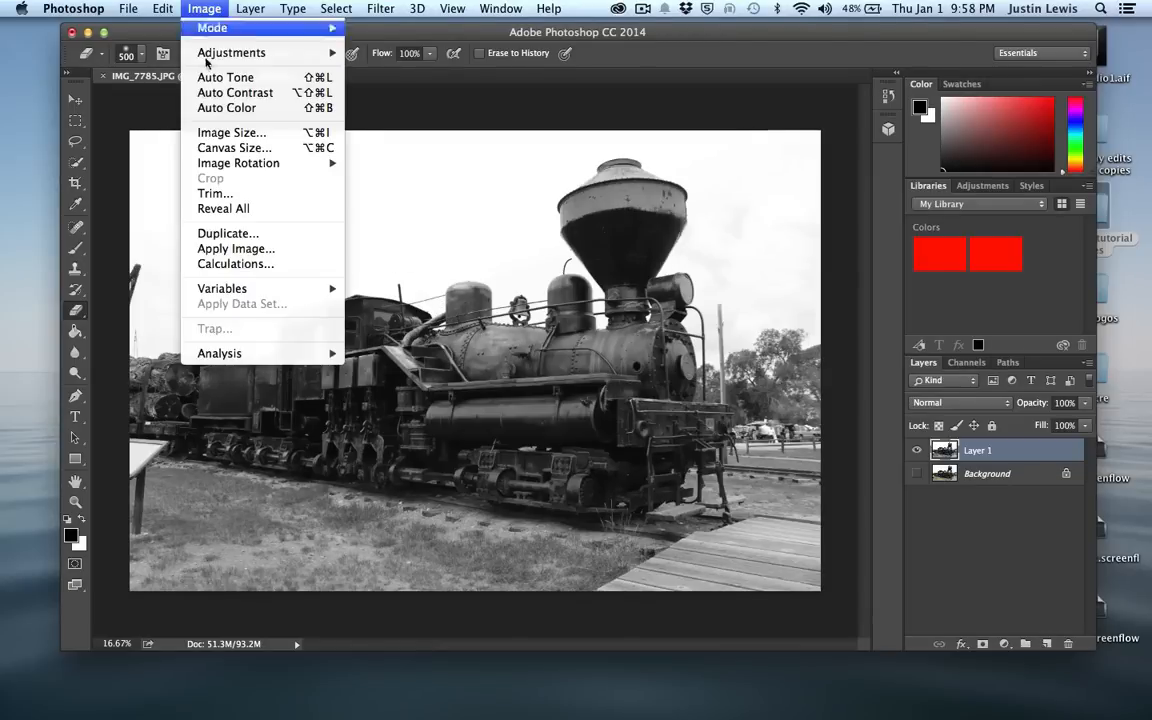
mouse_move(200, 53)
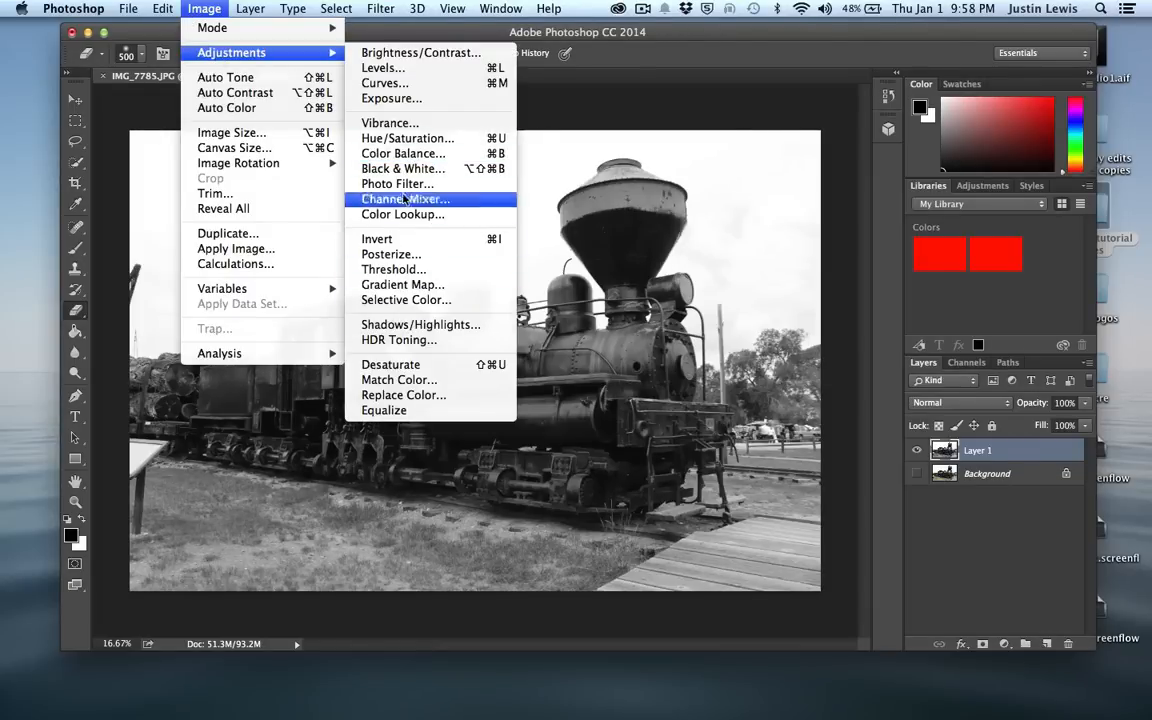
left_click(385, 84)
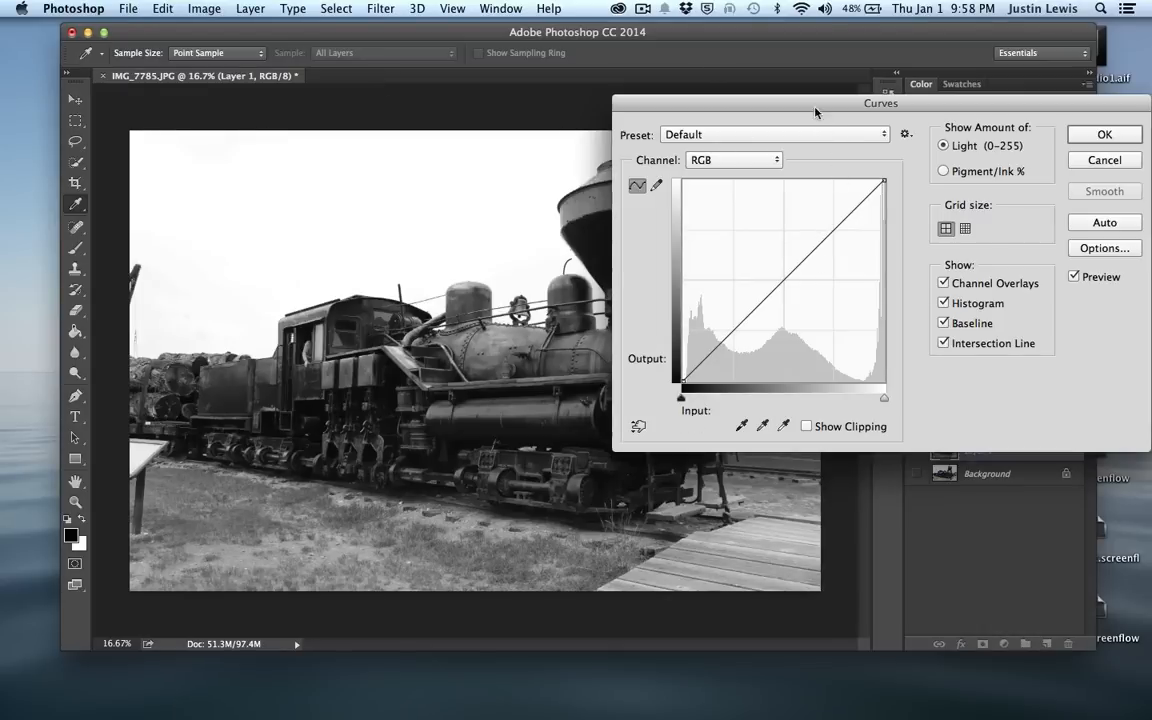
left_click_drag(815, 101, 913, 20)
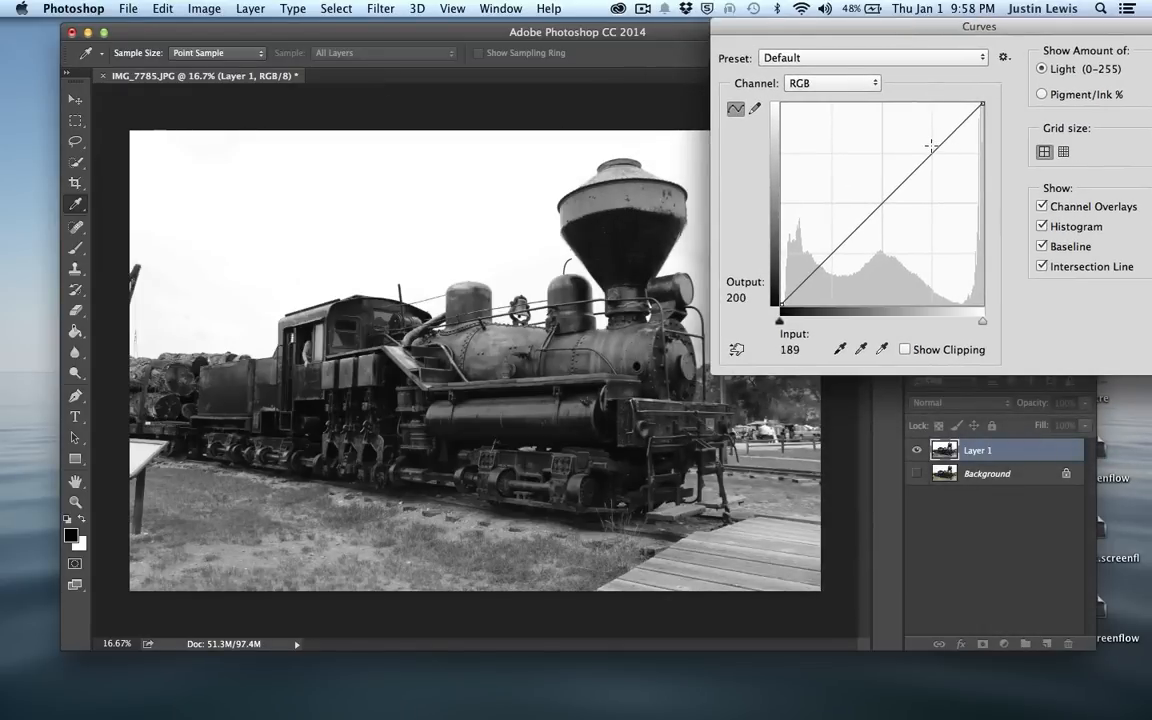
left_click_drag(931, 155, 930, 128)
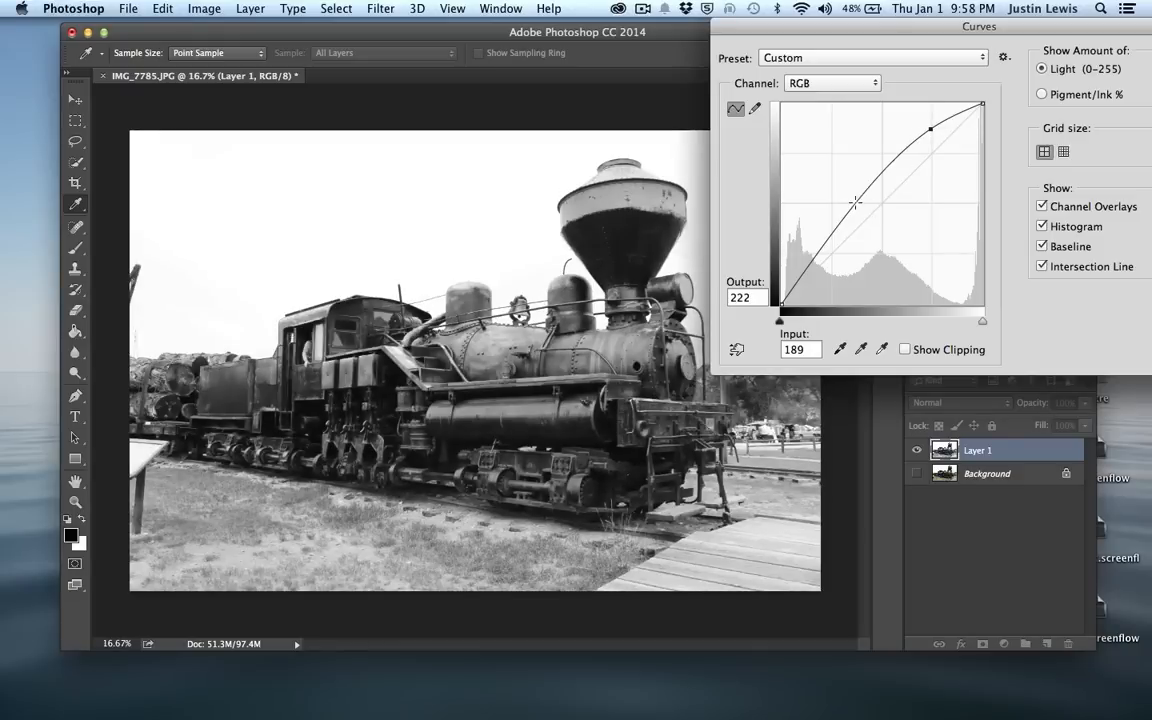
left_click_drag(855, 202, 866, 249)
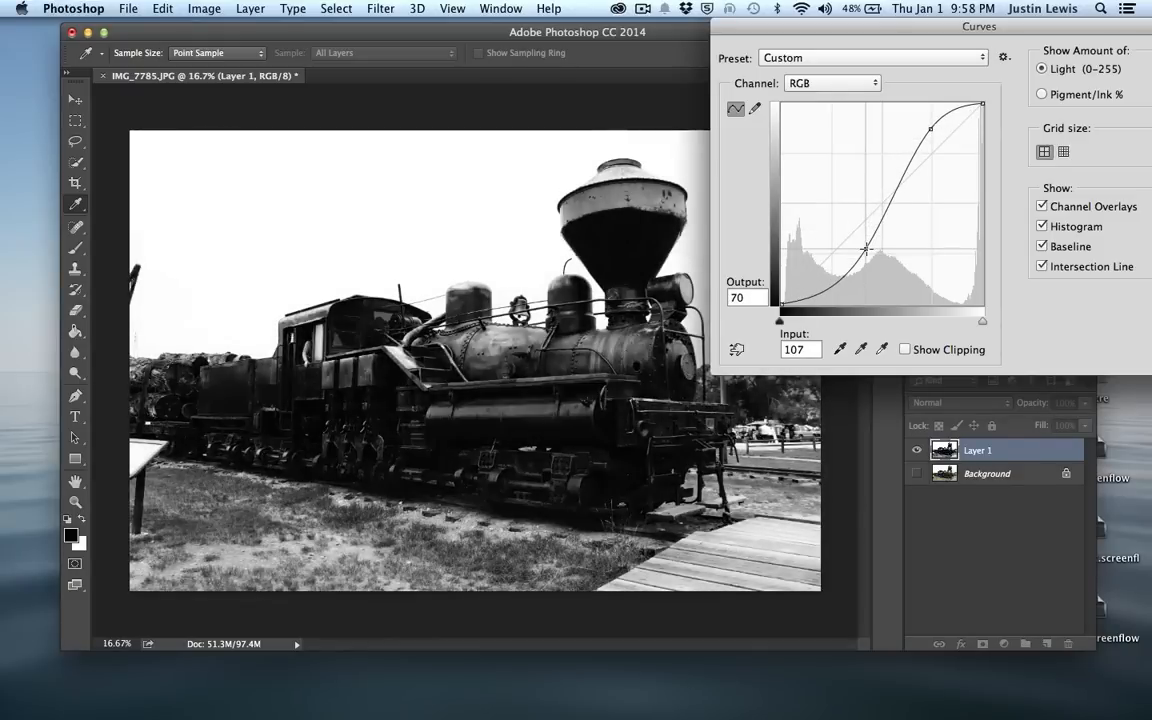
left_click_drag(928, 34, 790, 33)
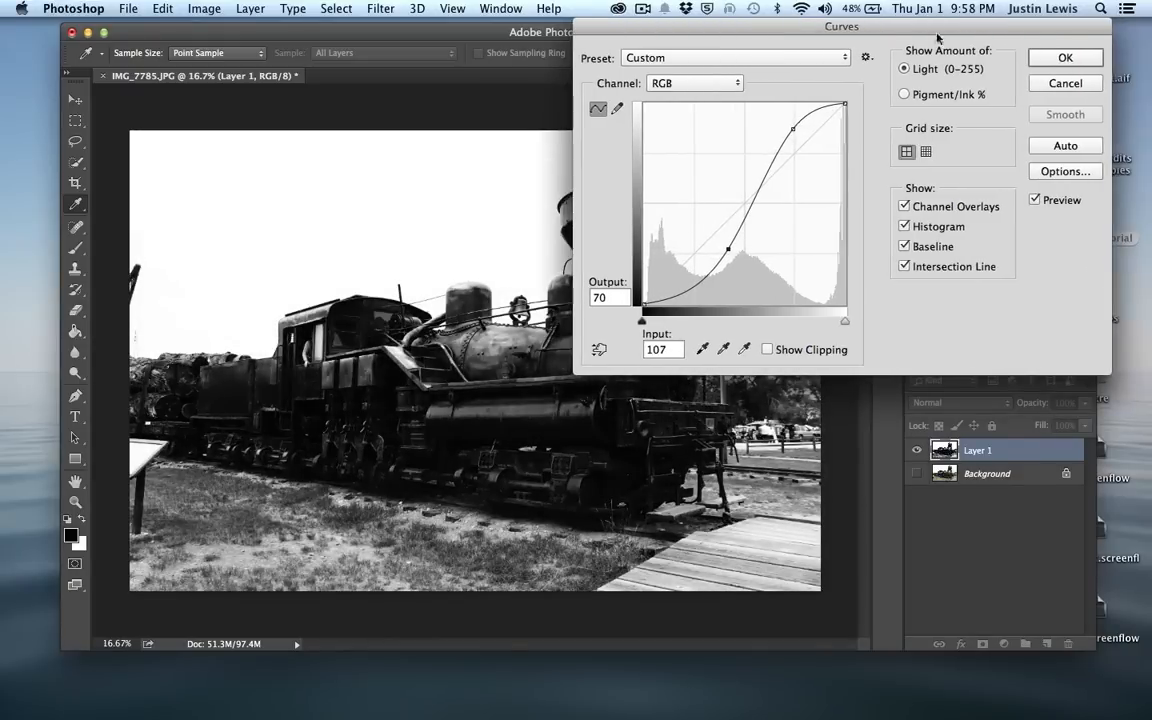
left_click(1051, 64)
key("e")
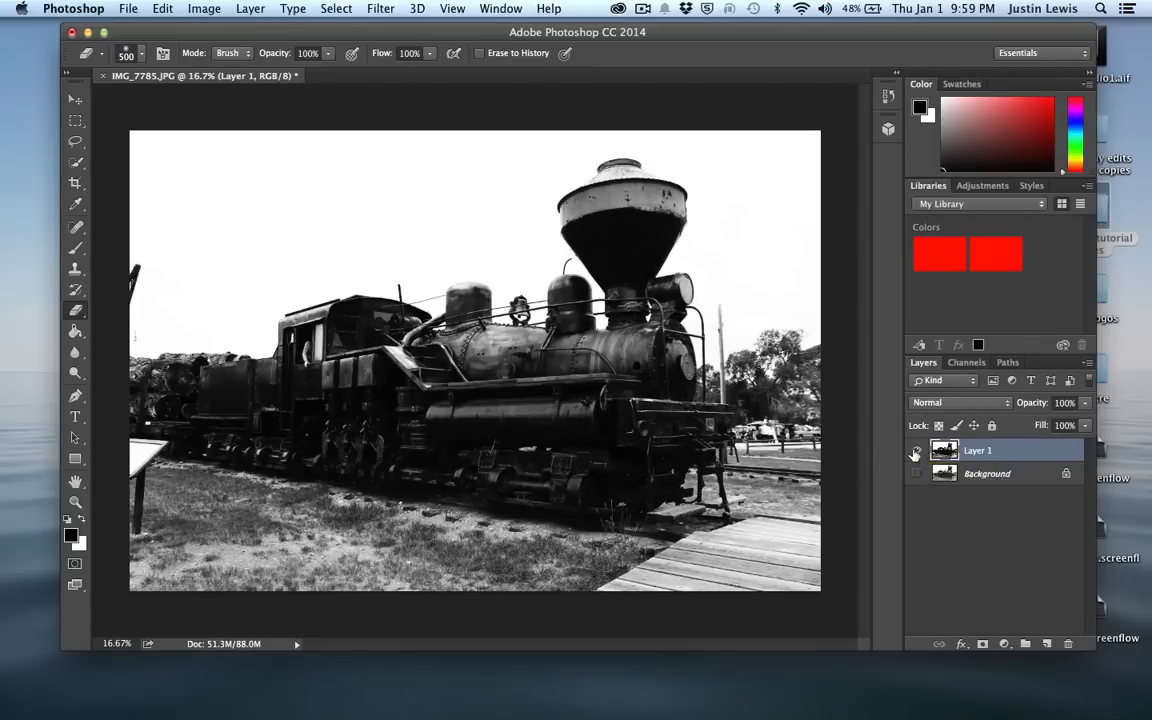
Step: Hide Layer 1, duplicate the Background layer and make only the copy visible
left_click(915, 454)
left_click(970, 478)
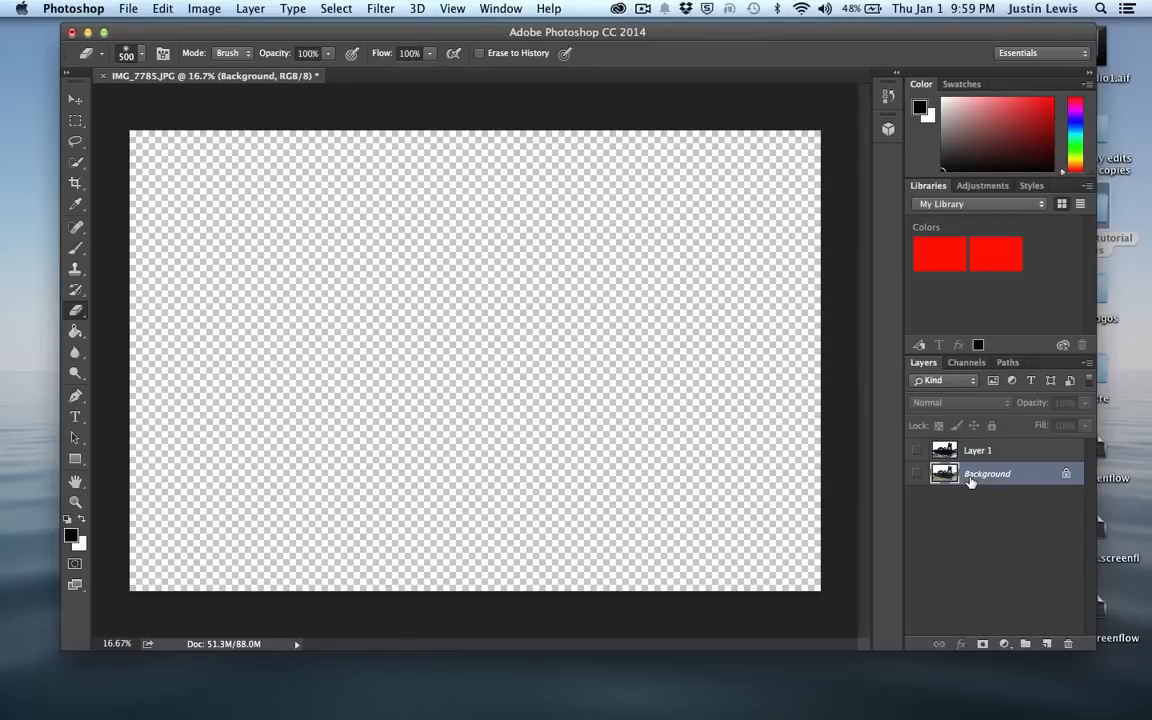
key("super+j")
left_click(918, 498)
left_click(918, 498)
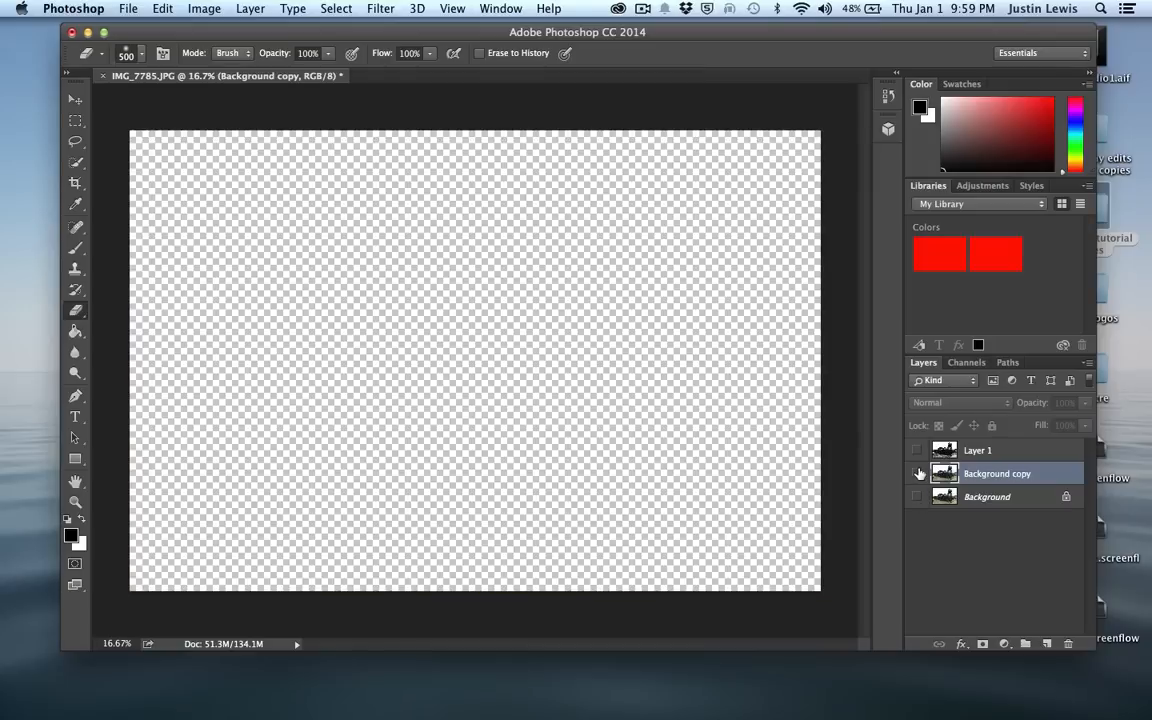
left_click(918, 474)
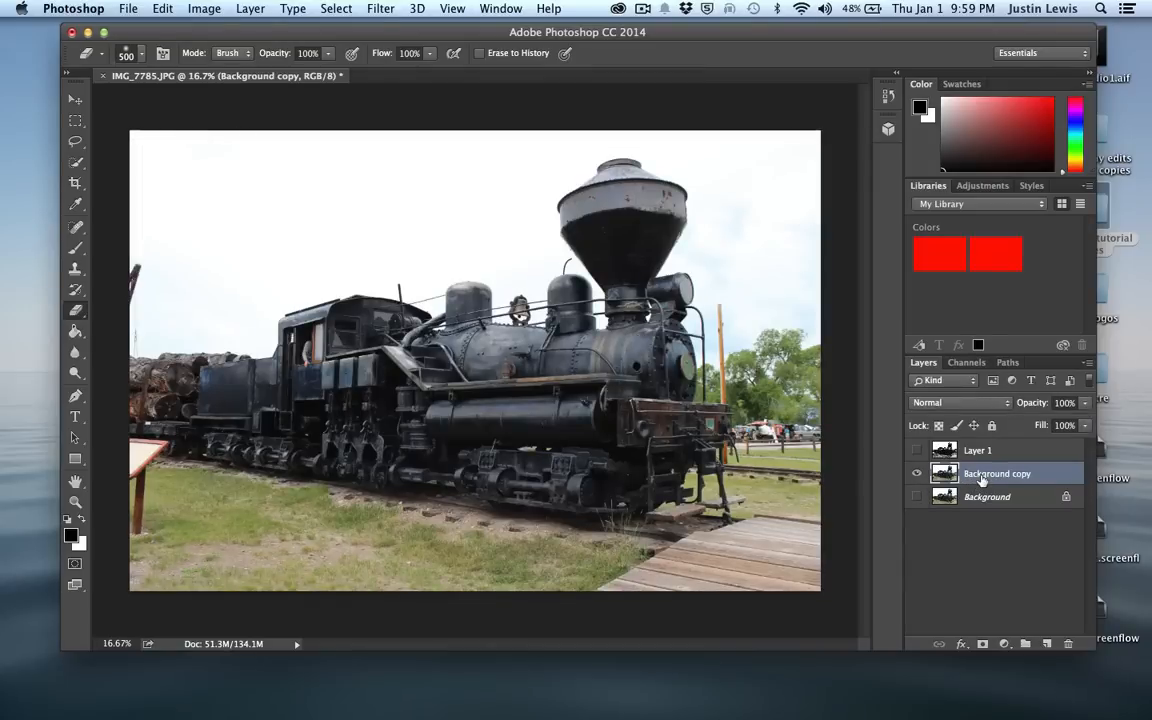
Step: Desaturate the Background copy, and make Layer 1 visible and active again
key("shift+super+u")
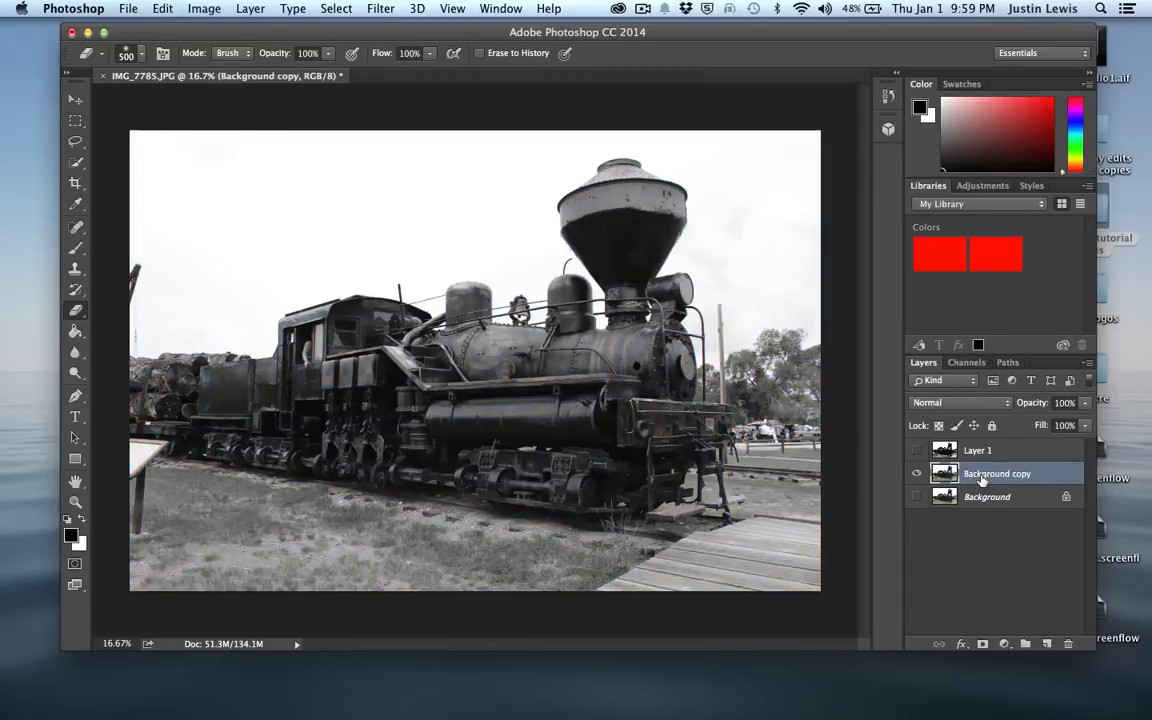
left_click(914, 453)
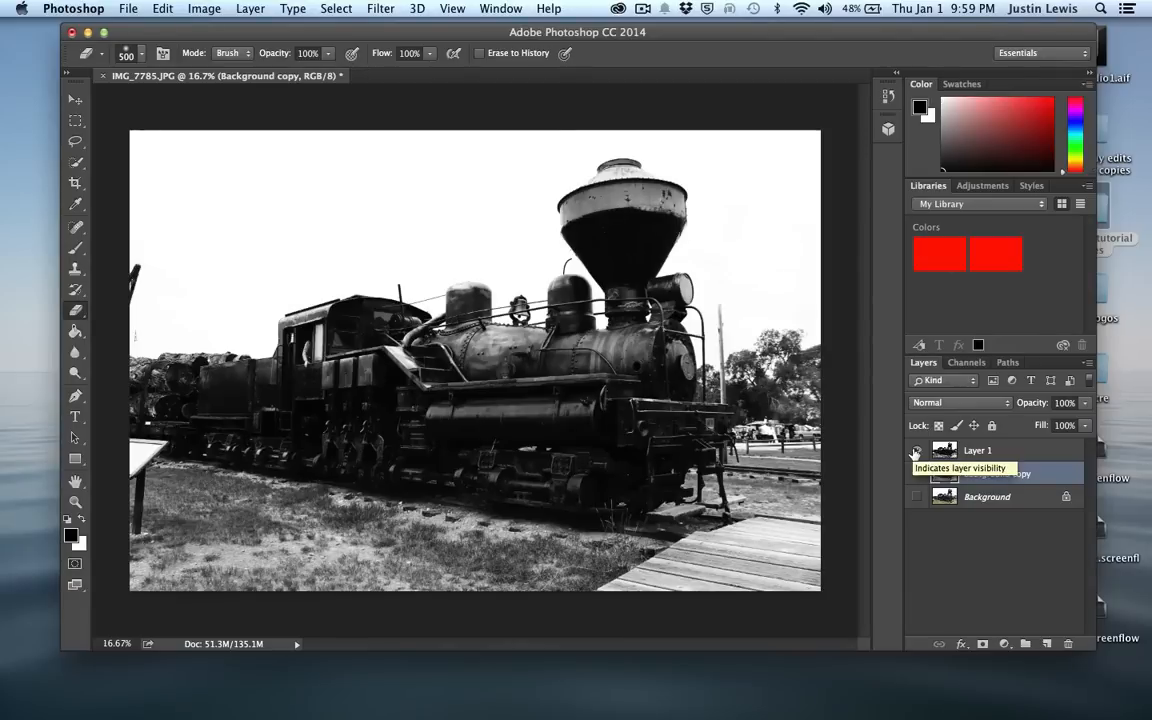
left_click(960, 456)
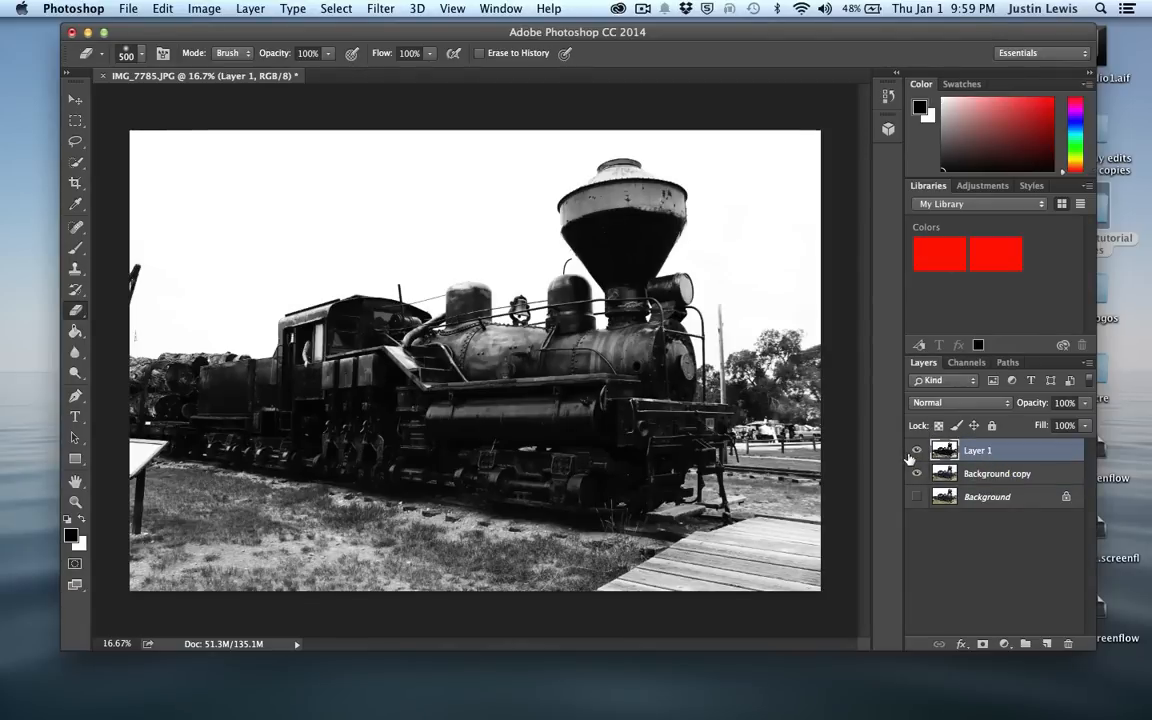
Step: Delete Layer 1 and Background copy, and duplicate the Background as a fresh layer with the original hidden
left_click(983, 474, "shift")
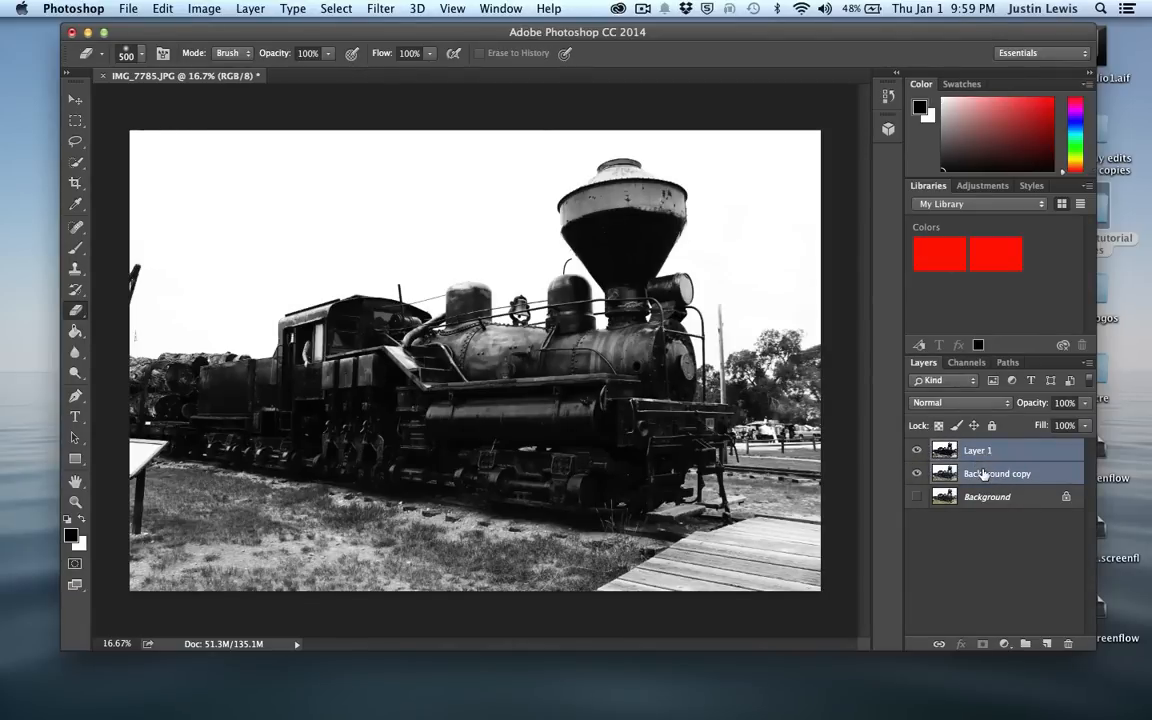
key("Delete")
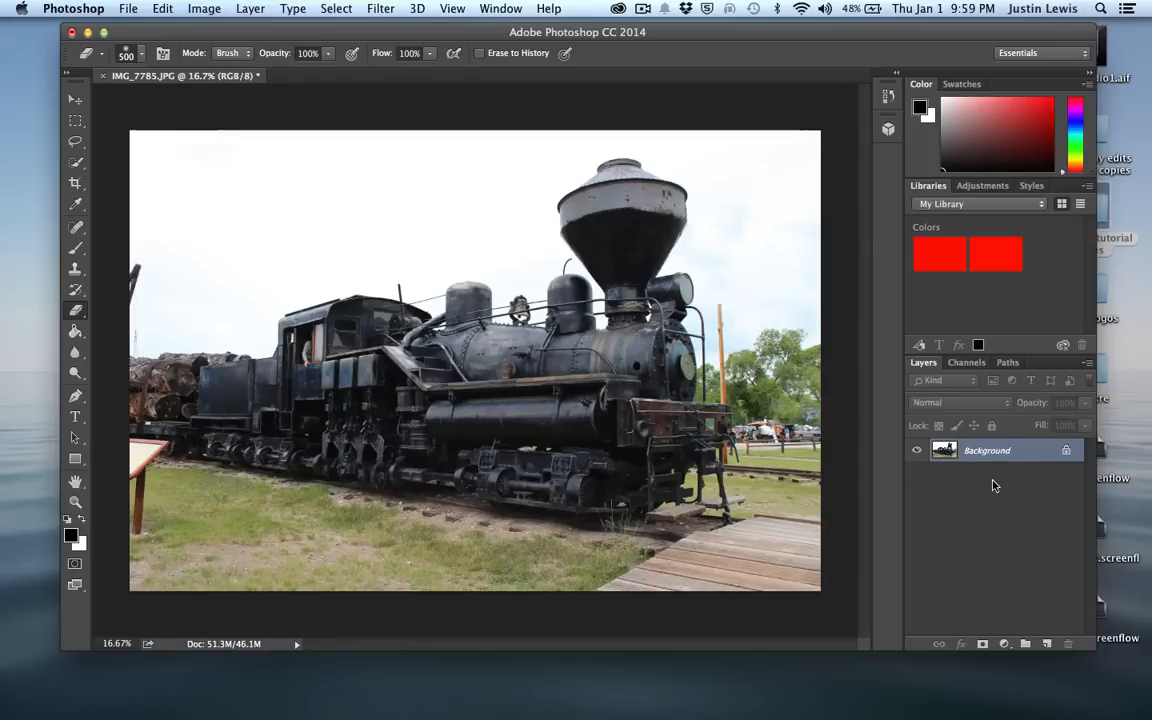
key("super+j")
left_click(918, 475)
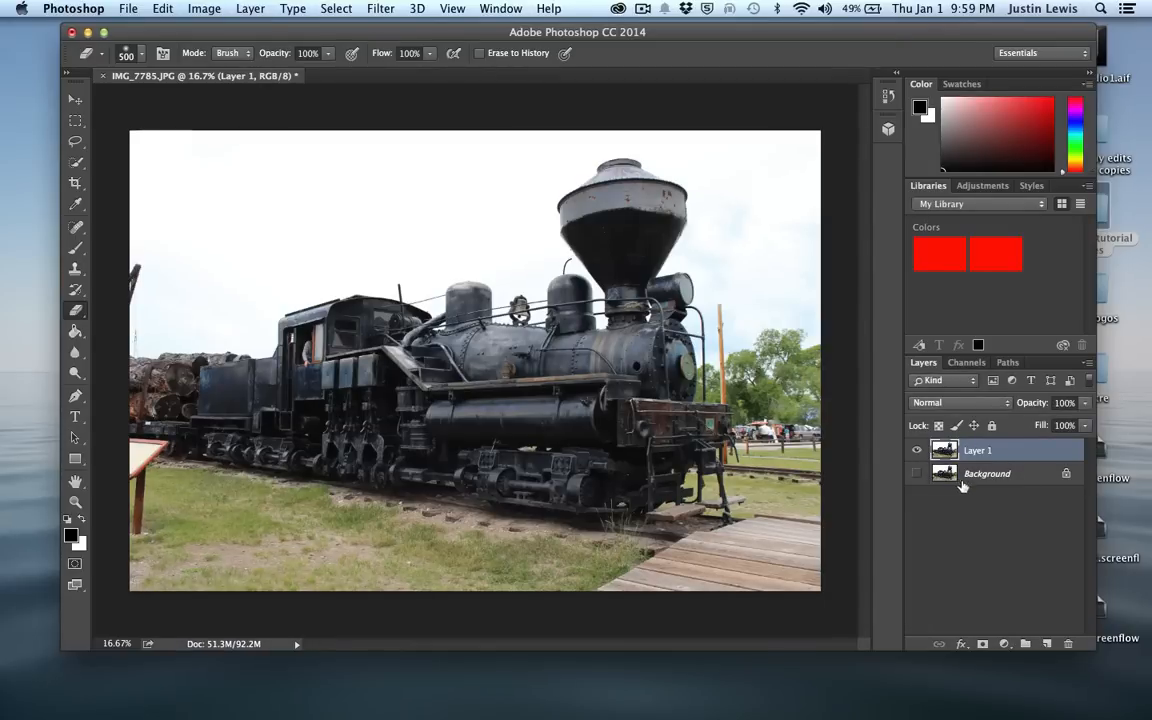
Step: Add a Hue/Saturation adjustment layer above Layer 1 with Saturation at -100
left_click(1005, 646)
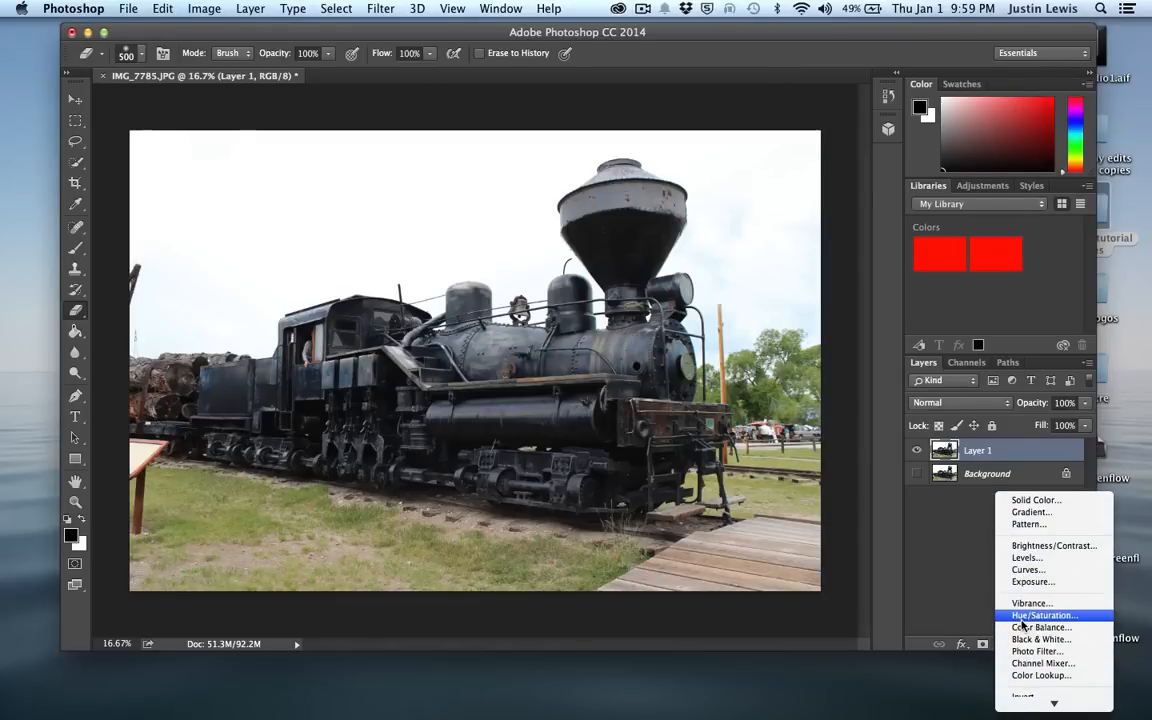
left_click(1030, 615)
left_click_drag(858, 222, 714, 234)
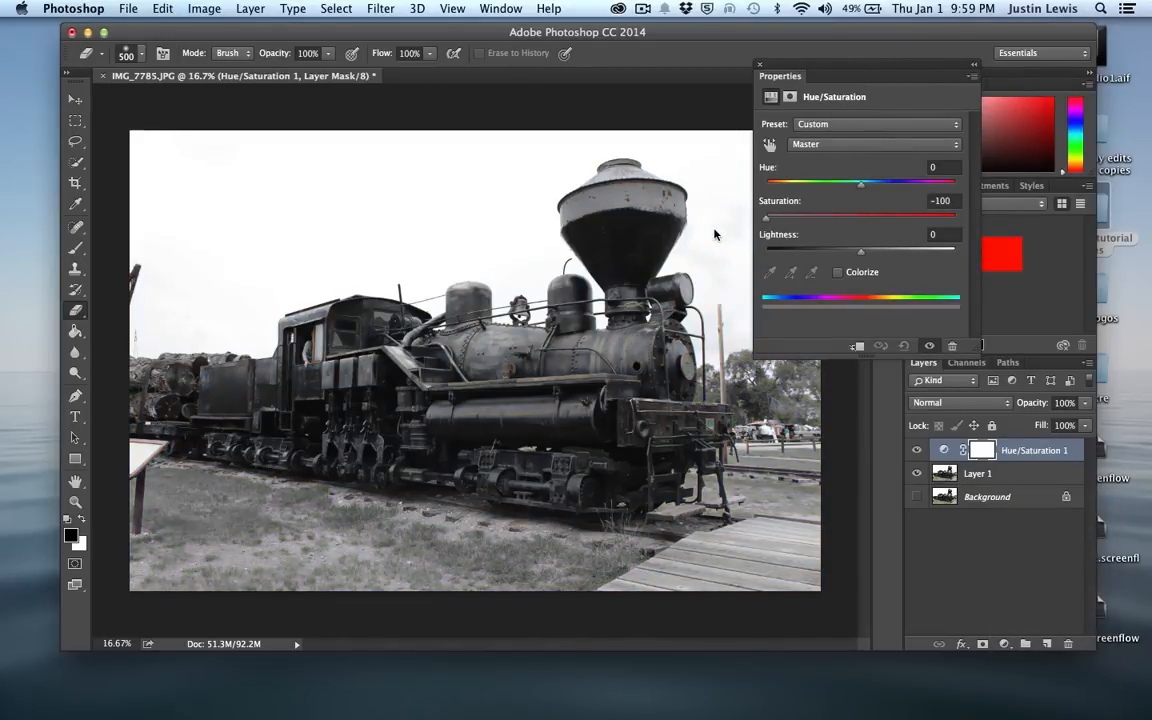
Step: Add a Curves adjustment layer on top with an S-shaped RGB curve that brightens the highlights and darkens the shadows and midtones
left_click(1005, 644)
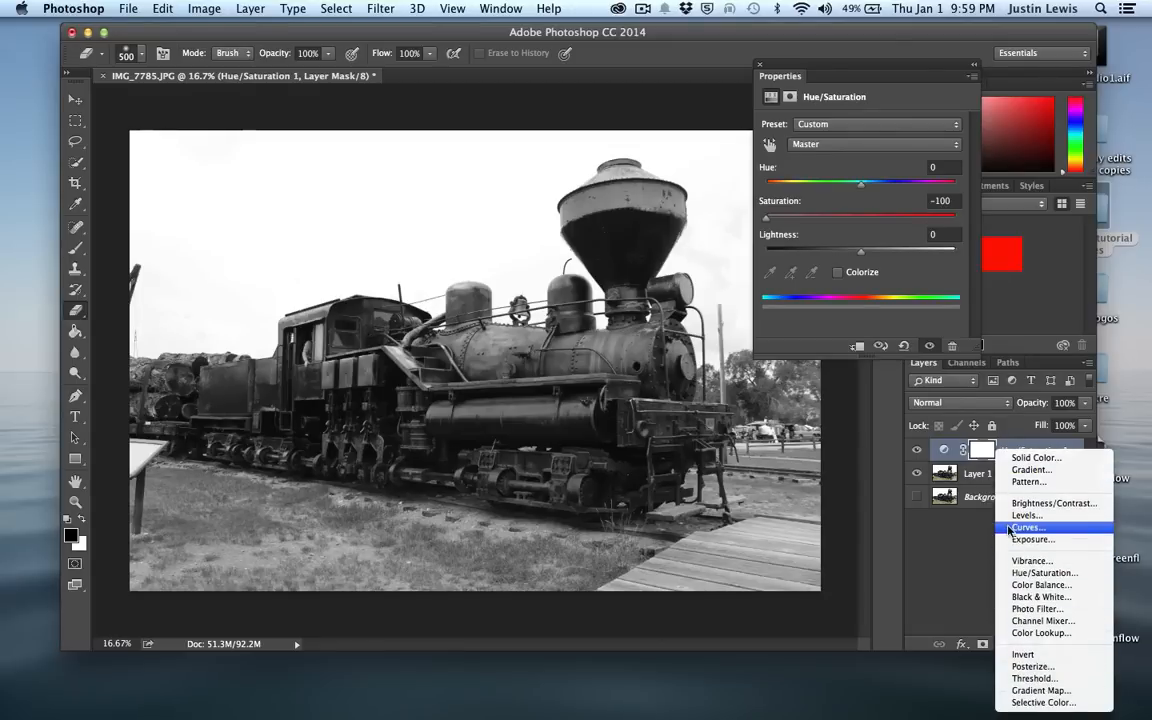
left_click(1009, 529)
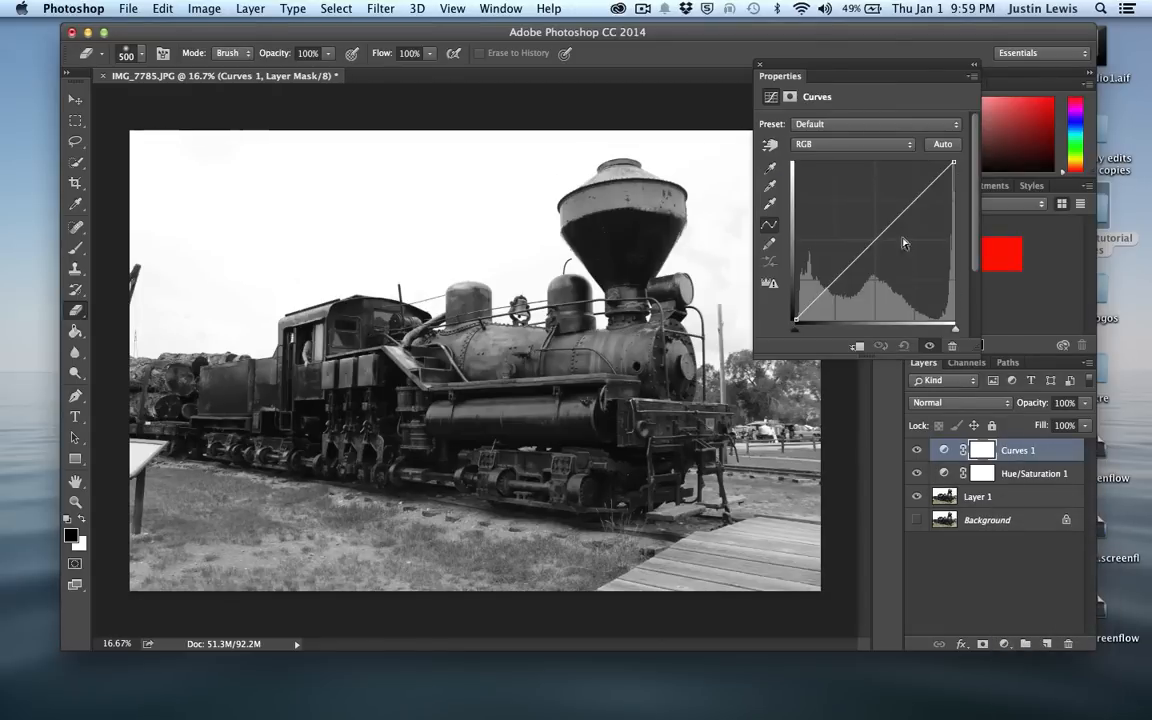
left_click_drag(901, 222, 886, 254)
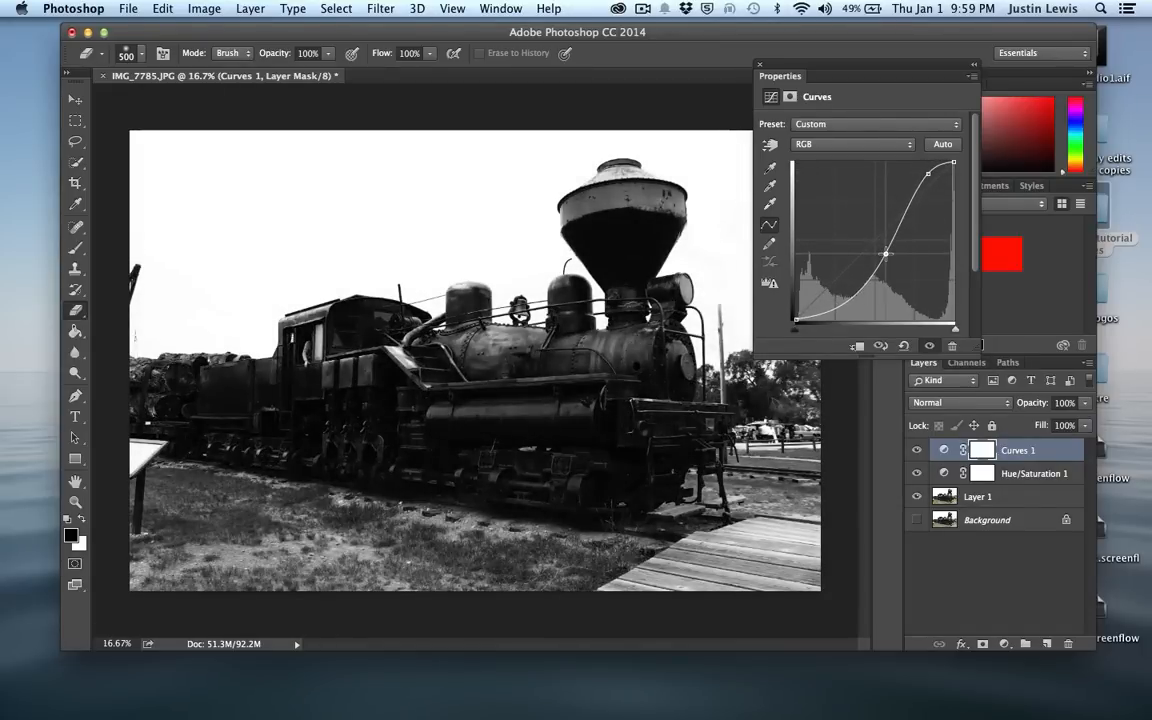
left_click(760, 67)
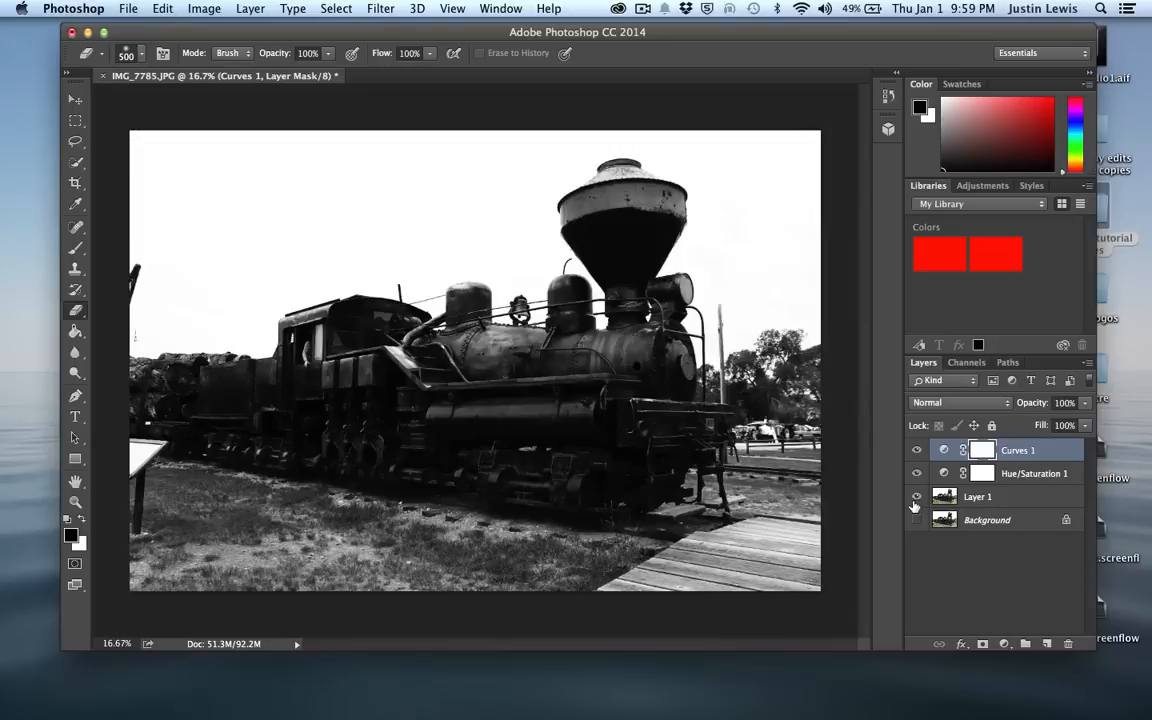
Step: Toggle the visibility of the Hue/Saturation and Curves adjustment layers to compare their effects on the photo, leaving both visible
left_click(915, 474)
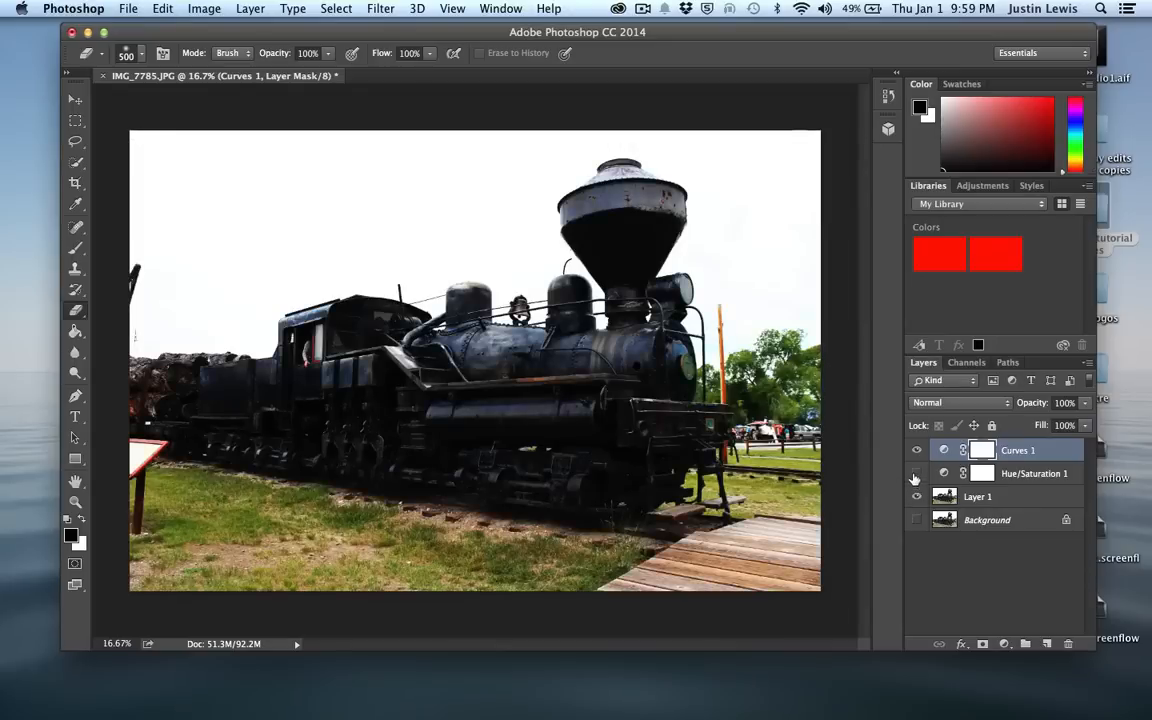
left_click(916, 452)
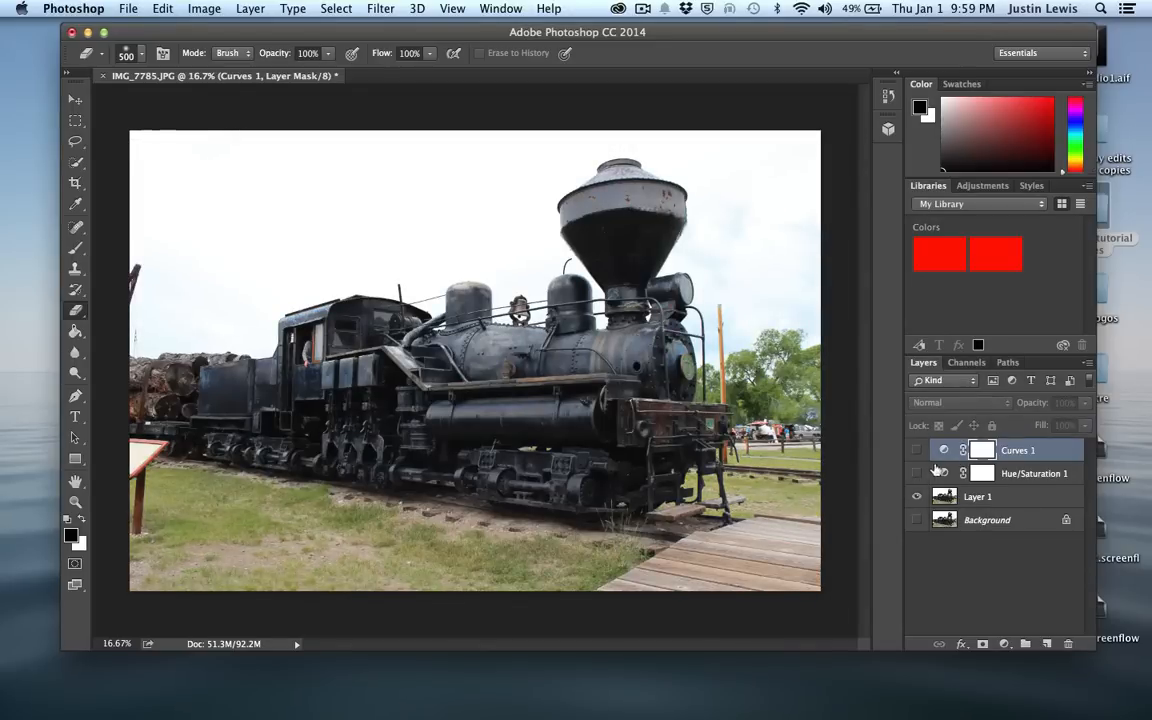
left_click(915, 474)
left_click(915, 474)
left_click(915, 451)
left_click(915, 451)
left_click(915, 451)
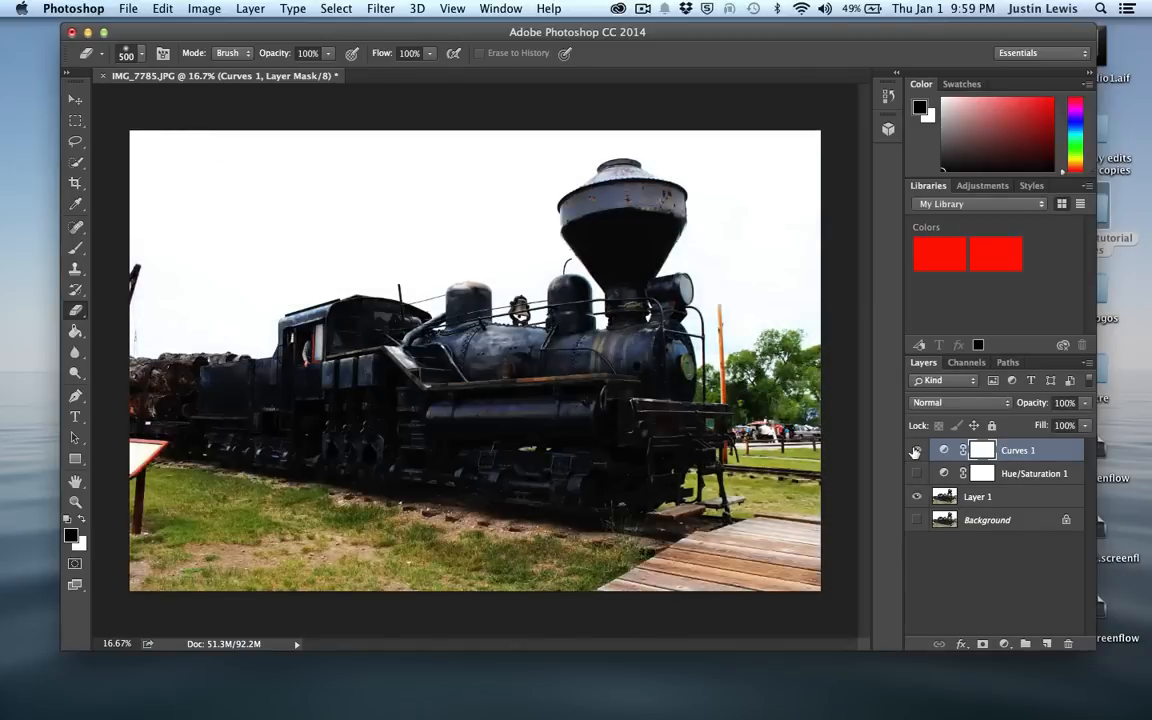
left_click(915, 451)
left_click(915, 451)
left_click(915, 451)
left_click(915, 451)
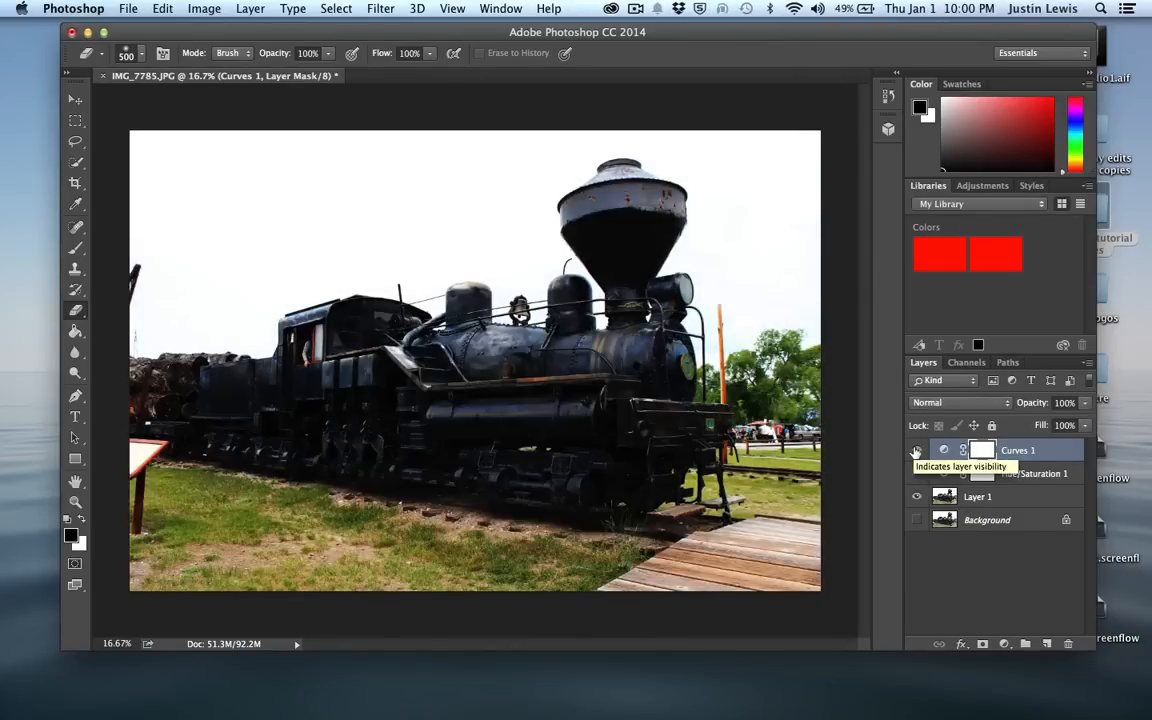
left_click(915, 451)
left_click(915, 451)
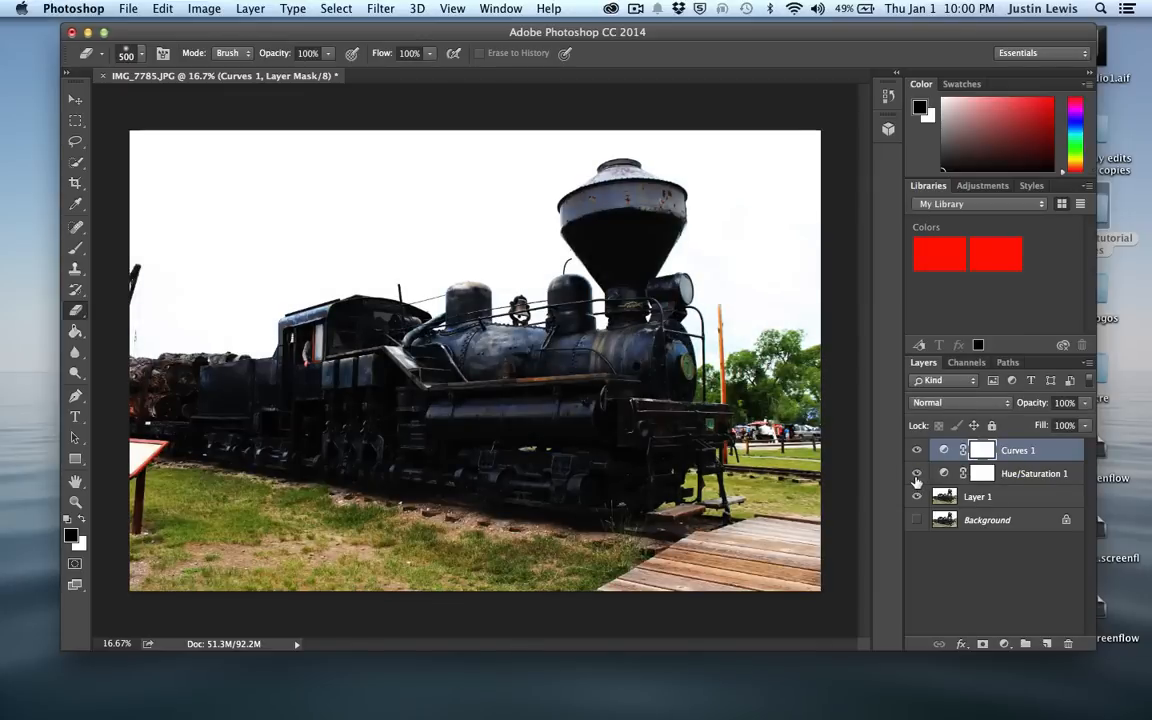
left_click(916, 474)
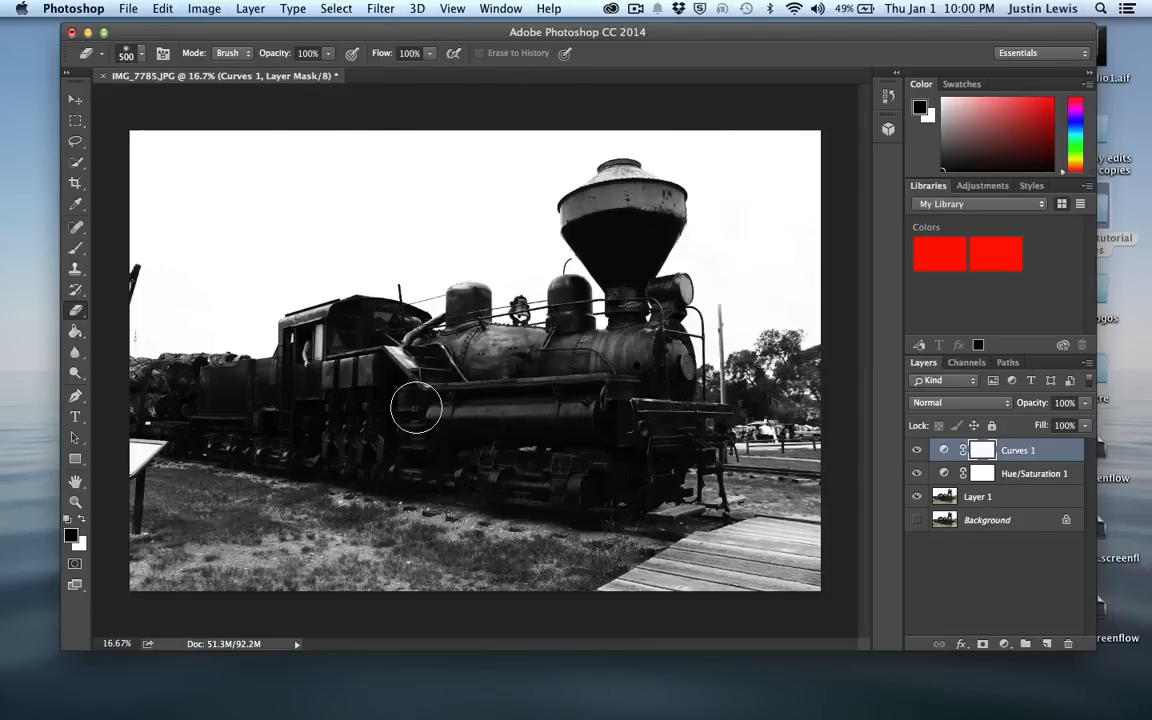
Step: Delete the Curves 1 and Hue/Saturation 1 adjustment layers
left_click(1020, 474, "shift")
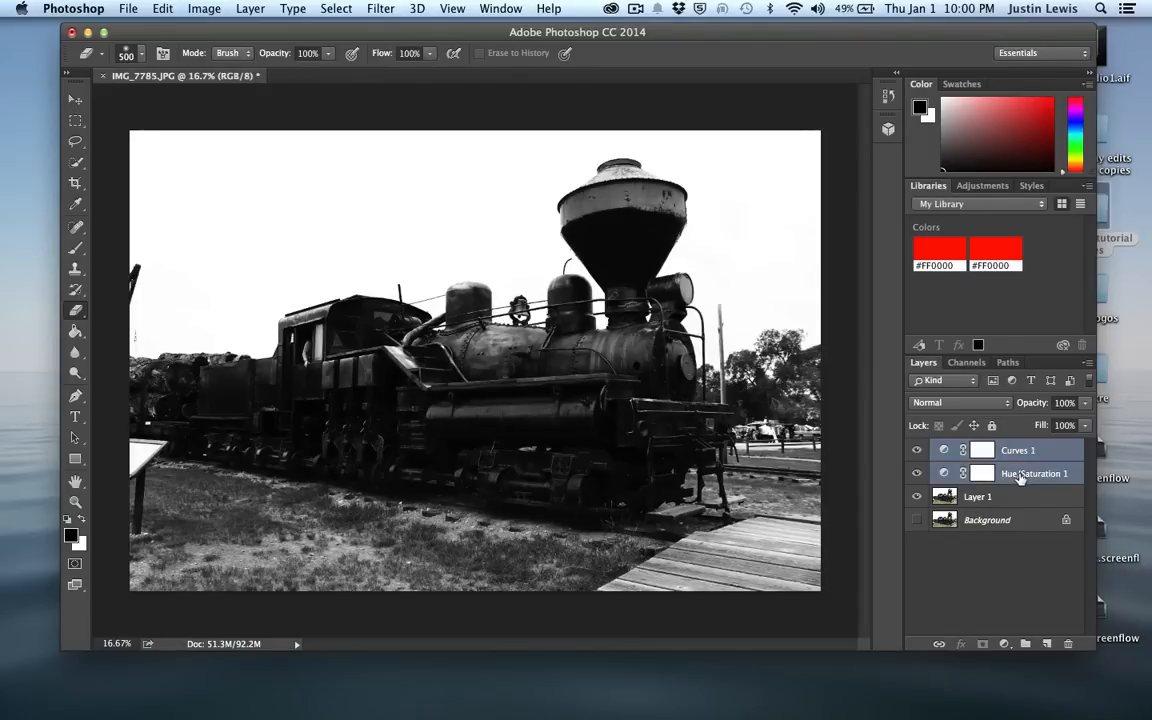
key("BackSpace")
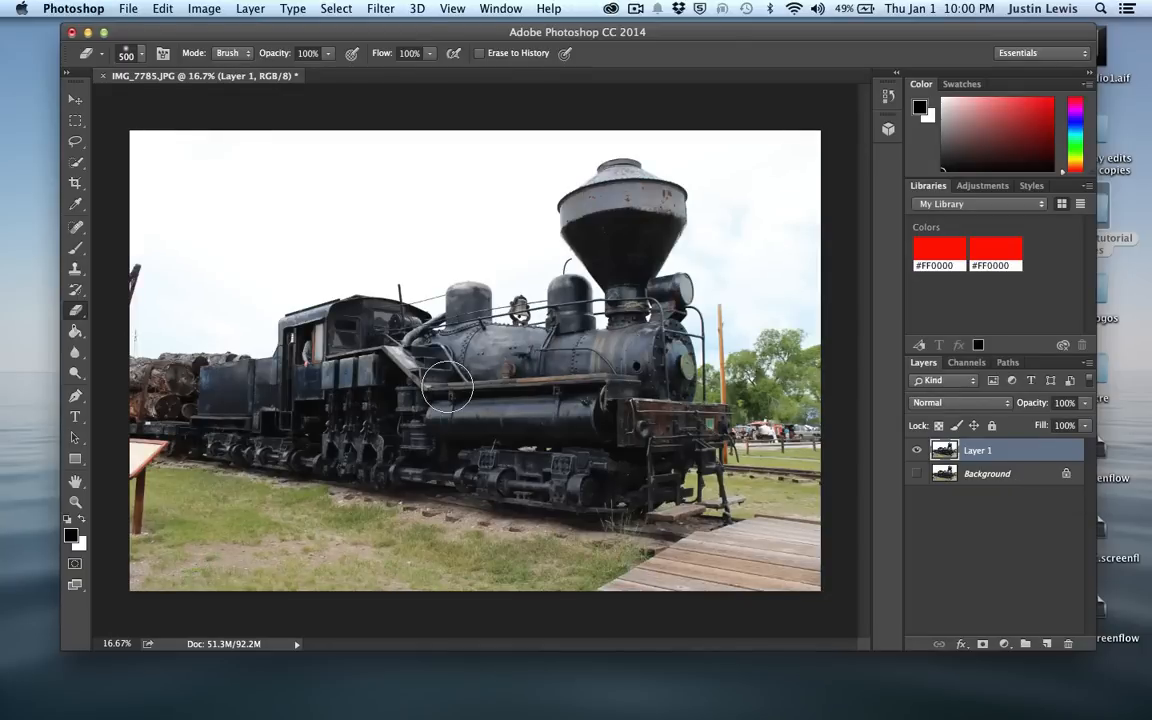
Step: Add a Black & White adjustment layer above Layer 1 and dock its properties alongside Color and Swatches
left_click(1005, 645)
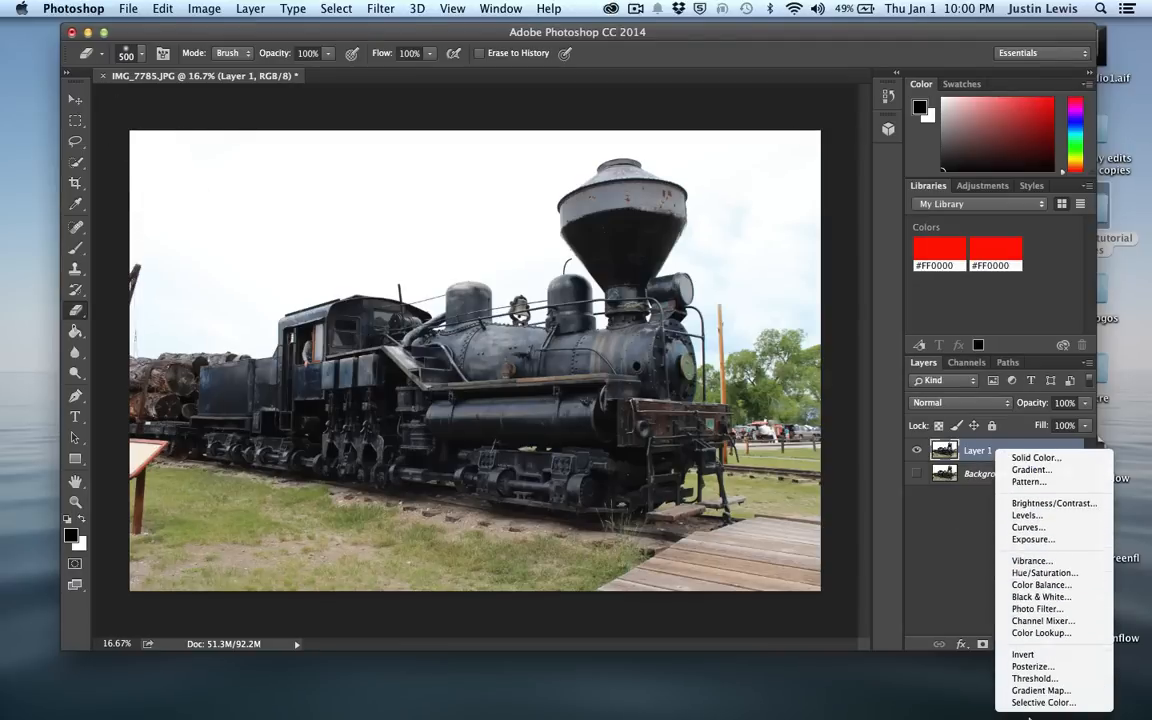
left_click(1015, 597)
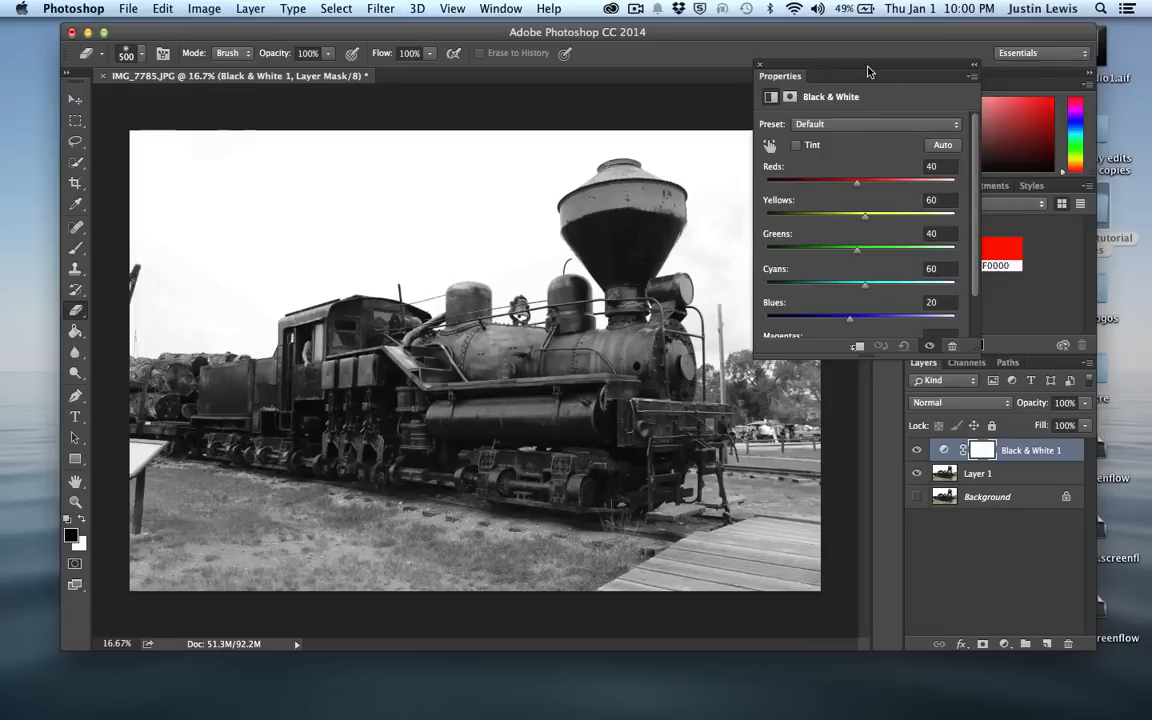
left_click_drag(868, 71, 923, 83)
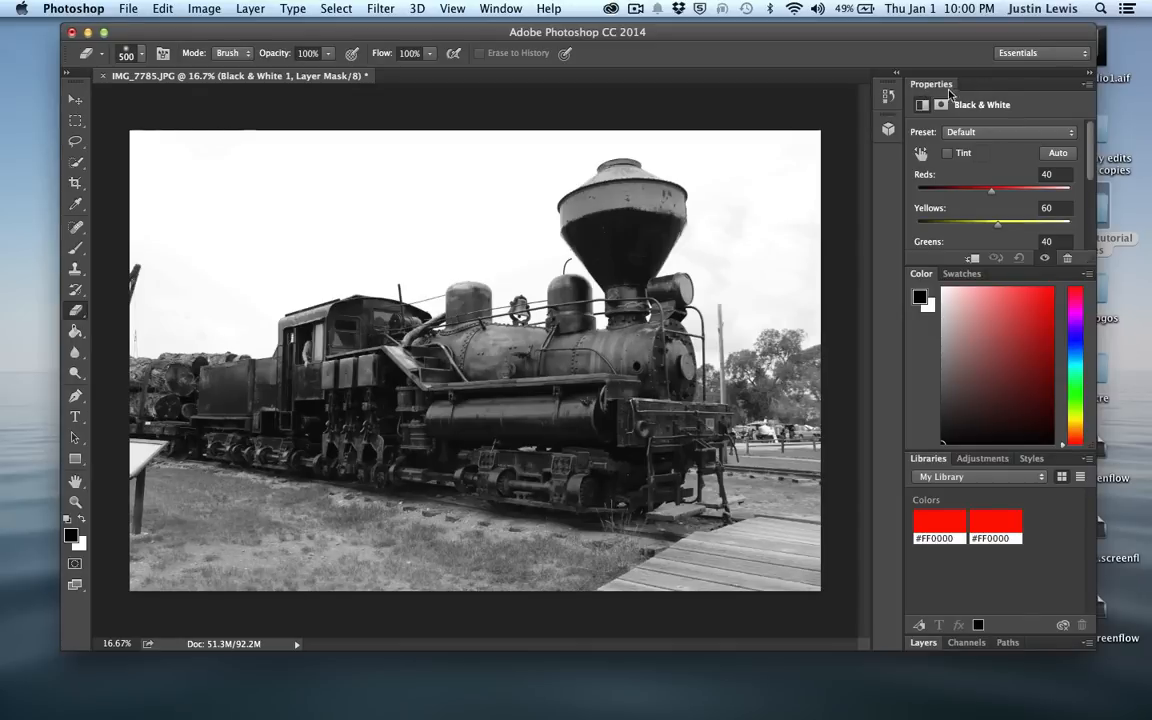
mouse_move(927, 90)
left_mouse_down()
mouse_move(912, 62)
mouse_move(775, 57)
mouse_move(710, 192)
mouse_move(705, 245)
mouse_move(760, 225)
mouse_move(820, 265)
mouse_move(457, 213)
mouse_move(680, 193)
mouse_move(919, 54)
mouse_move(949, 91)
left_mouse_up()
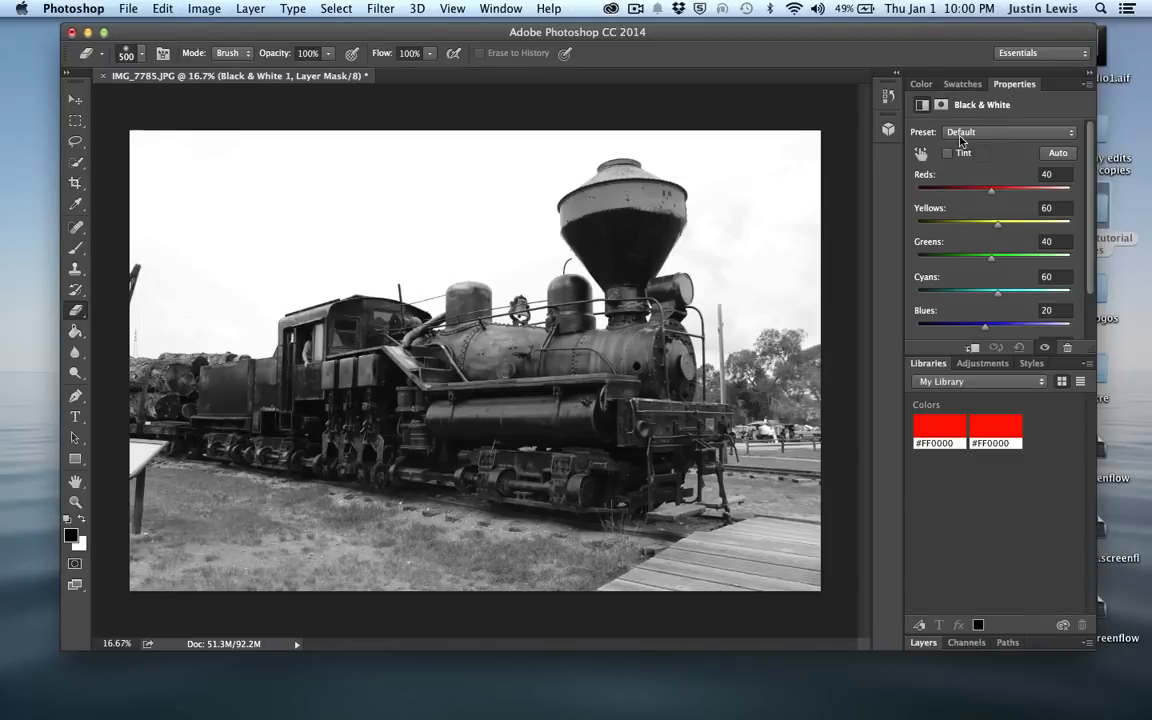
Step: Try the Maximum Black, Maximum White and Lighter presets on the Black & White adjustment, and return it to Default
left_click(970, 133)
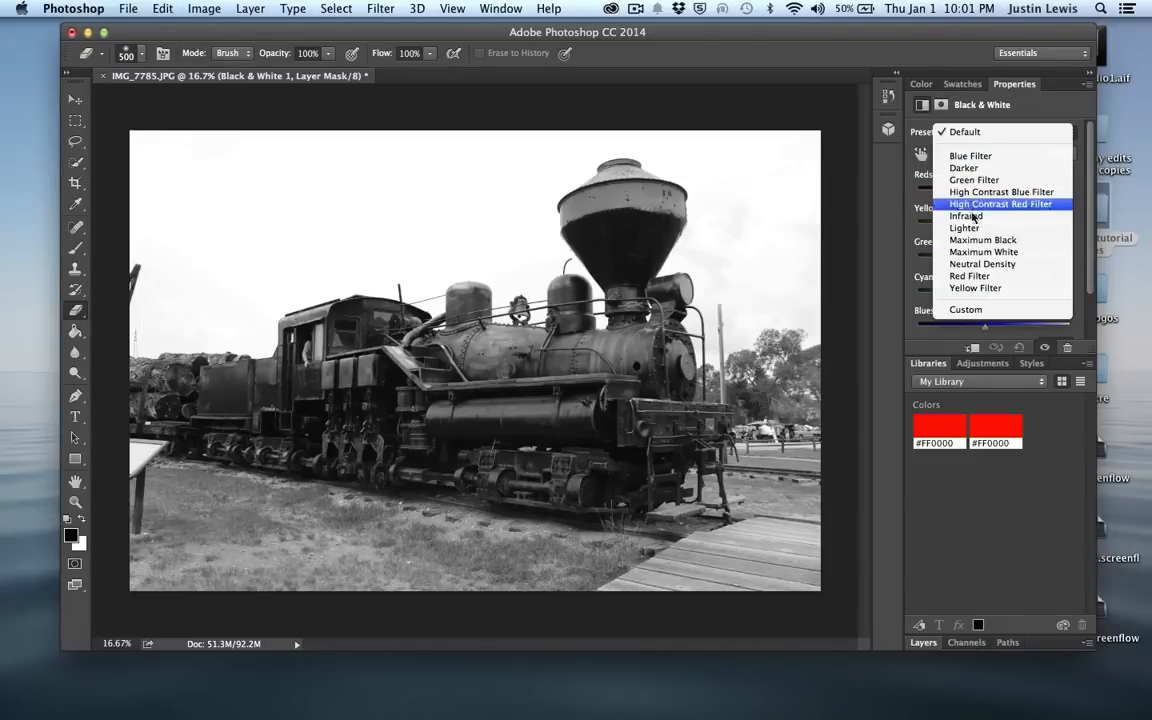
left_click(965, 241)
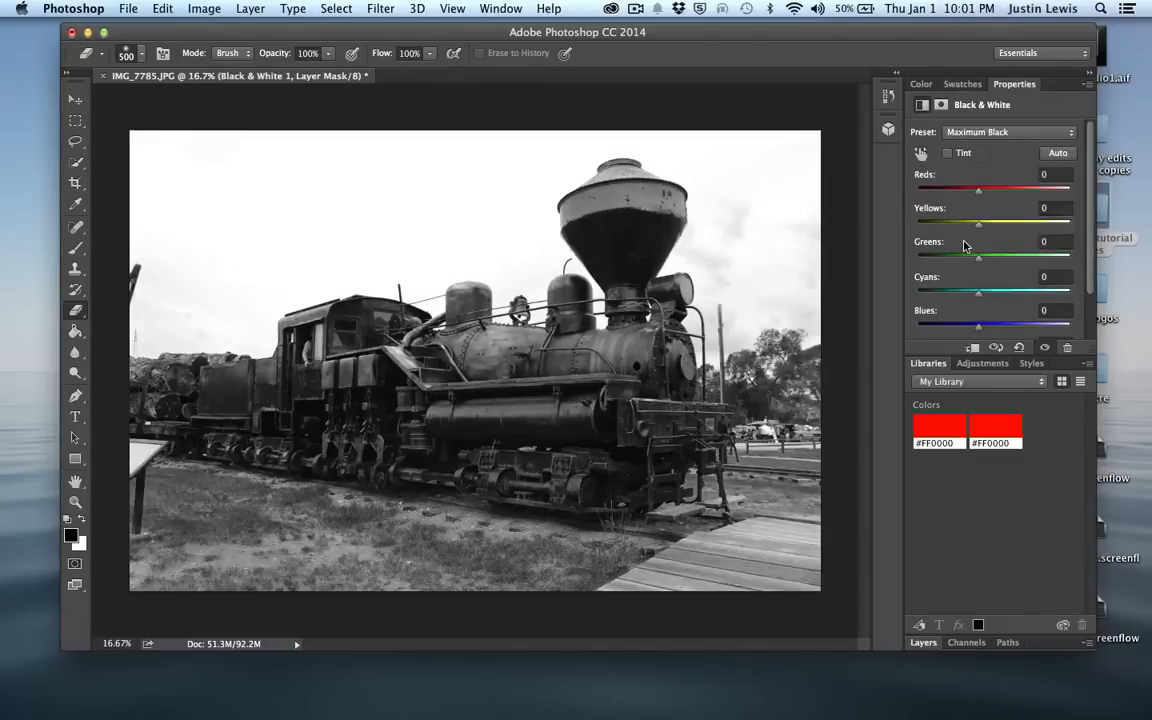
left_click(965, 132)
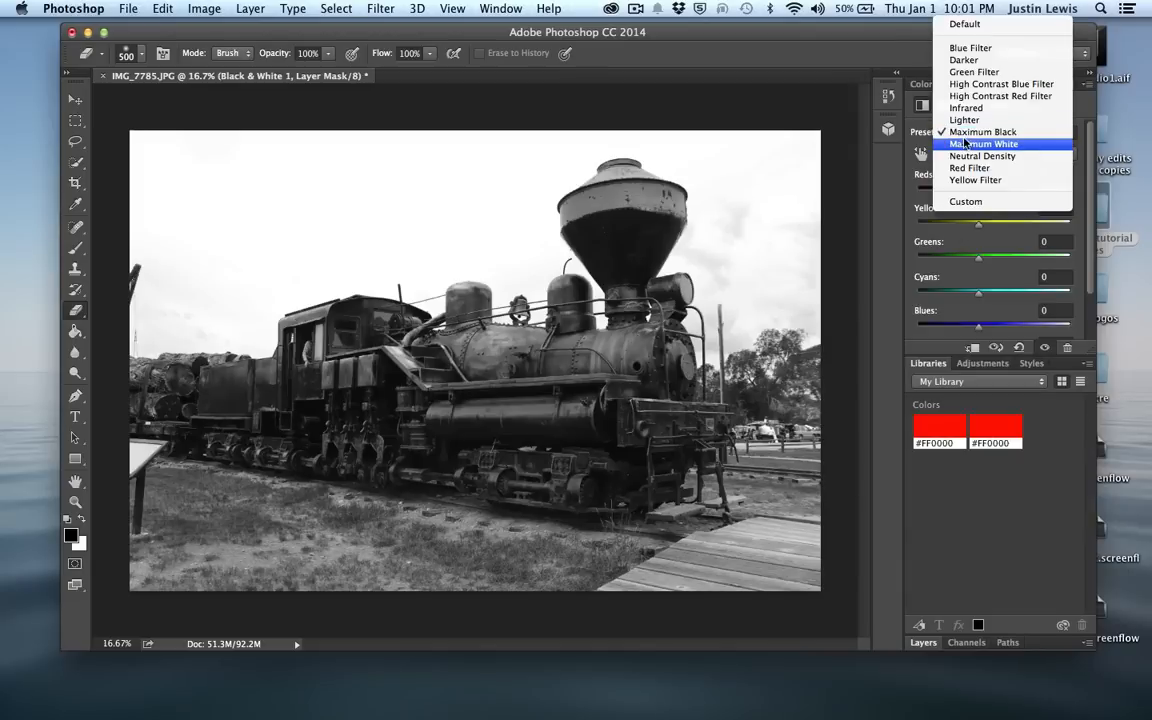
left_click(965, 145)
left_click(965, 132)
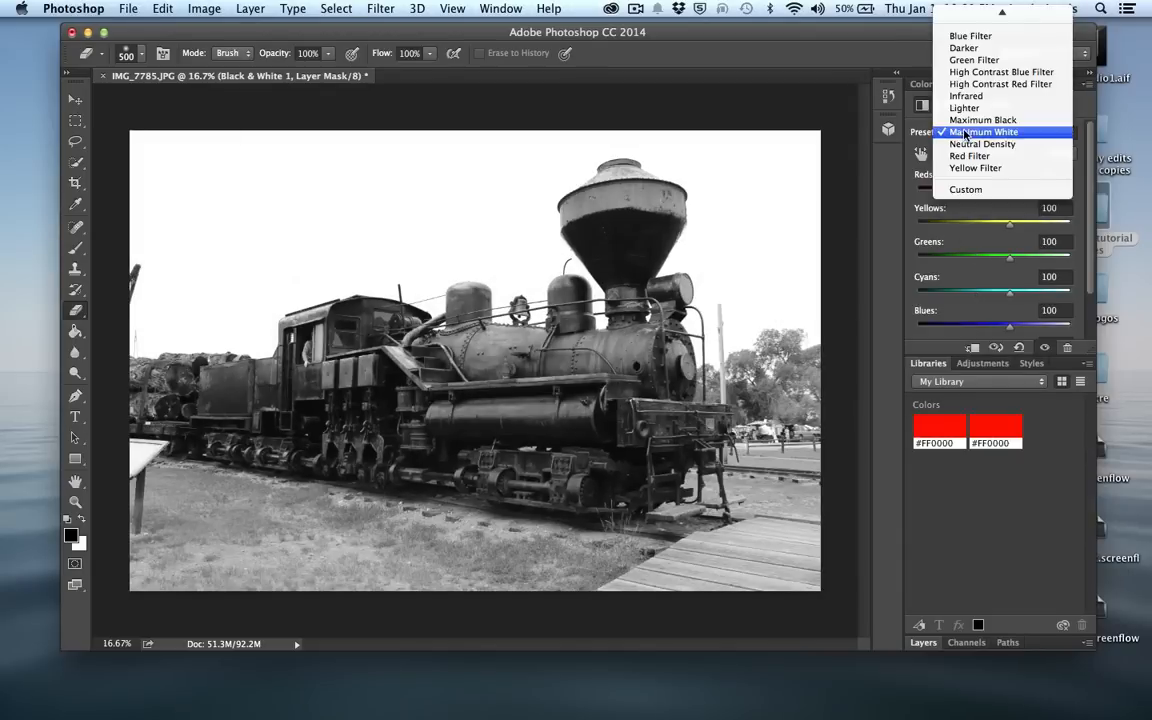
left_click(966, 108)
left_click(965, 132)
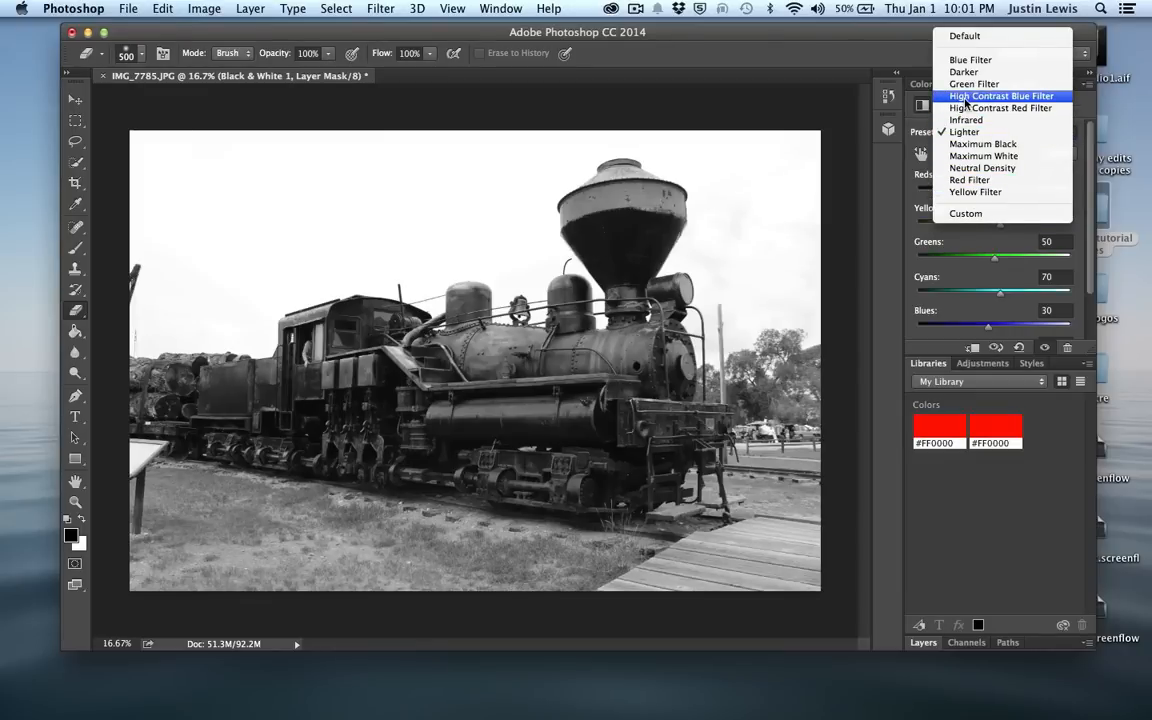
left_click(965, 36)
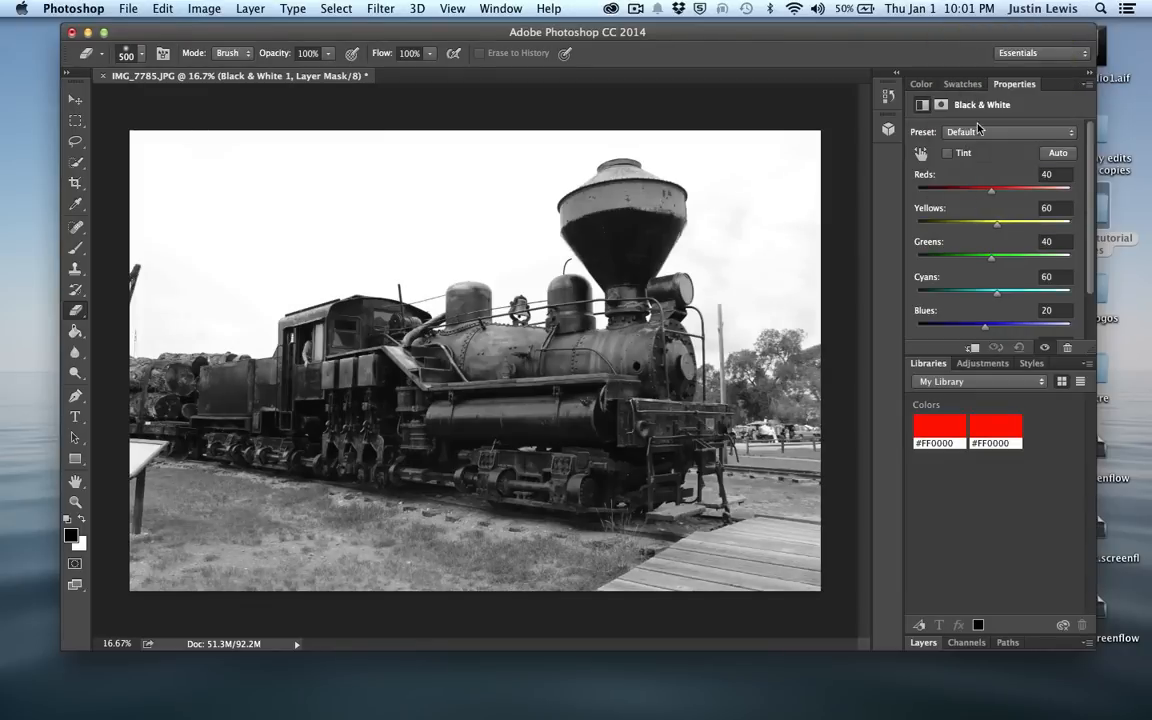
Step: Set the Black & White adjustment to Reds -37, Yellows -125, Greens 2, Cyans 31 and Blues -159
left_click_drag(994, 190, 940, 256)
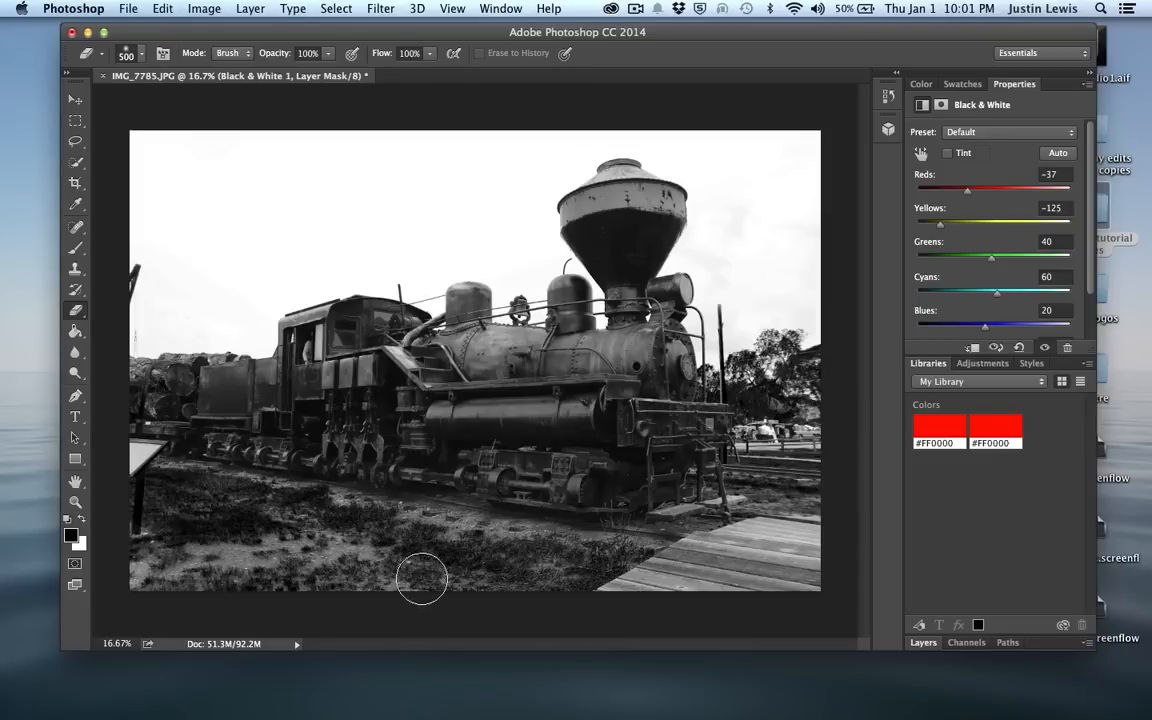
mouse_move(993, 264)
left_mouse_down()
mouse_move(952, 267)
mouse_move(980, 300)
mouse_move(944, 296)
mouse_move(1005, 305)
mouse_move(988, 325)
mouse_move(1016, 332)
mouse_move(940, 334)
mouse_move(968, 341)
mouse_move(930, 330)
left_mouse_up()
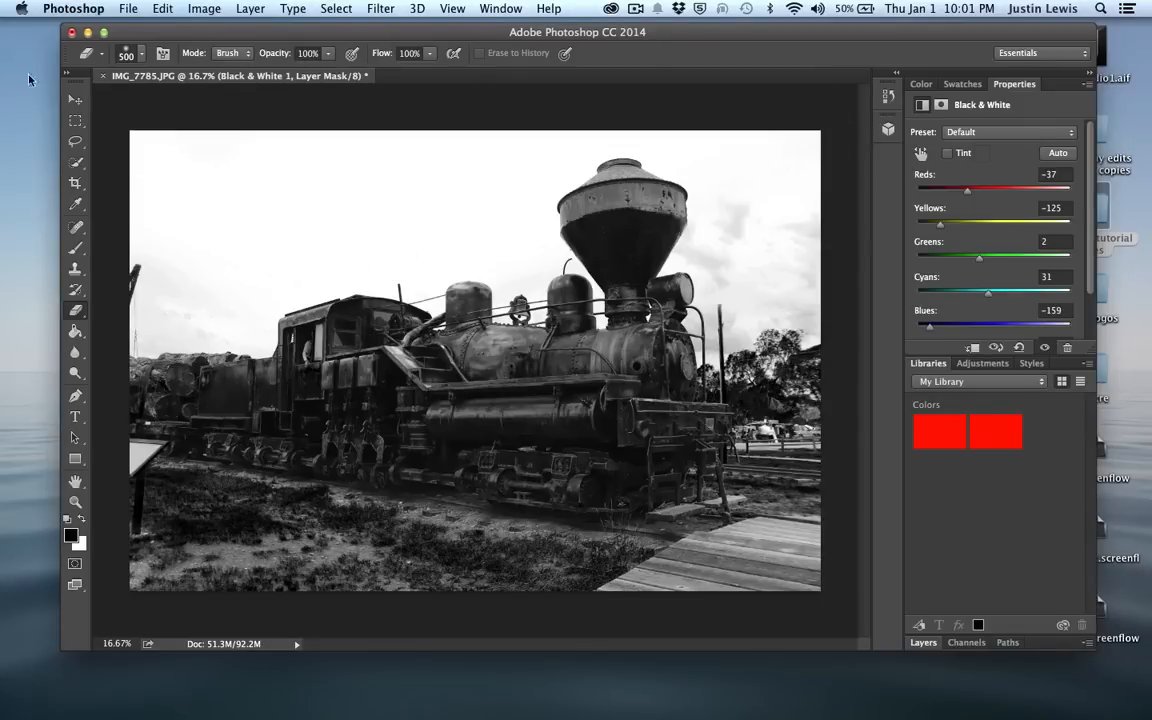
Step: Create a new layer above the Black & White adjustment and fill it with the black foreground colour
mouse_move(1010, 465)
left_click(923, 642)
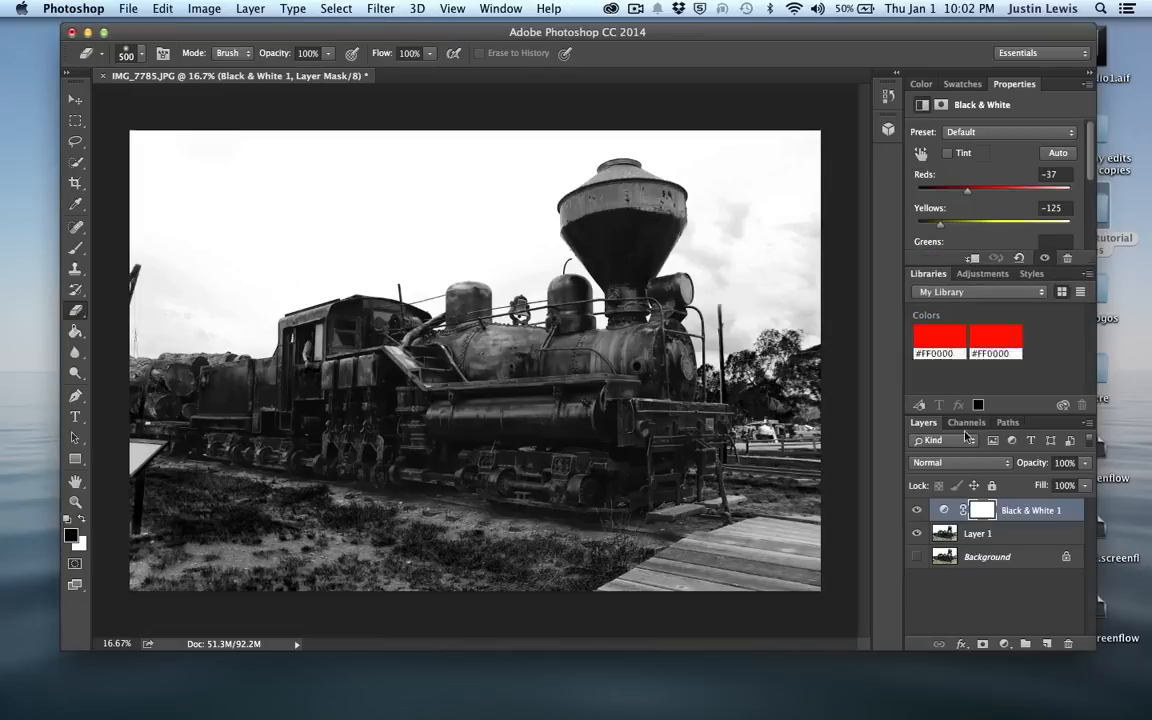
left_click(1046, 643)
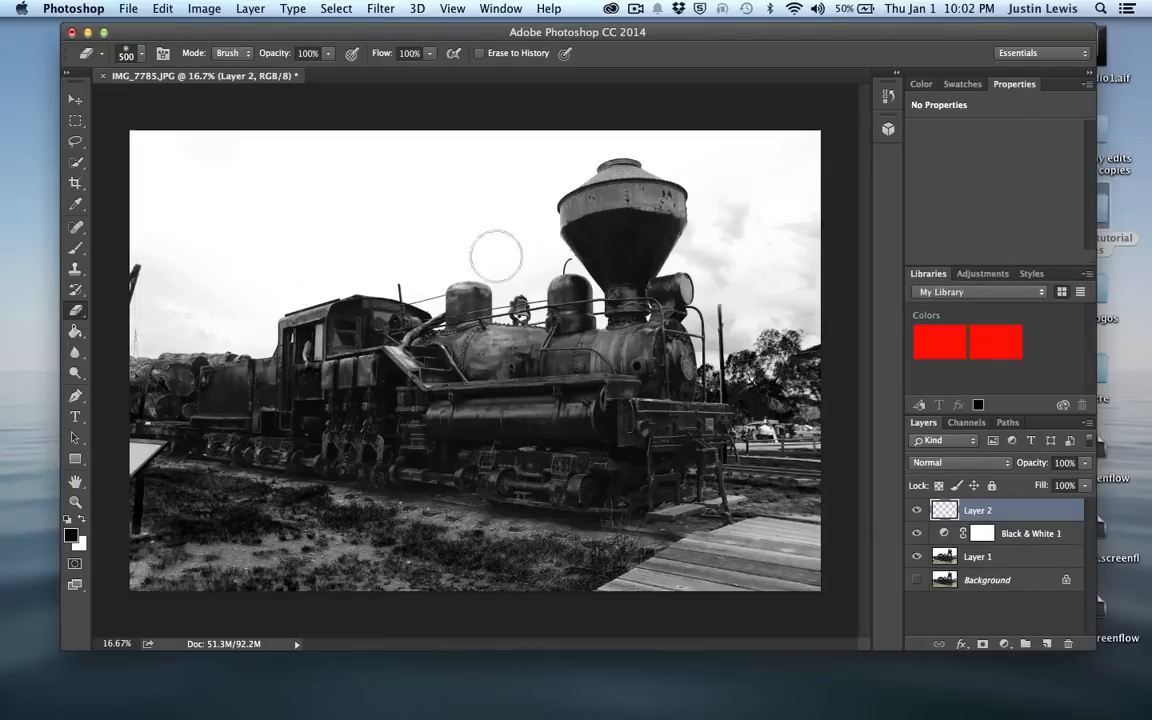
left_click(75, 331)
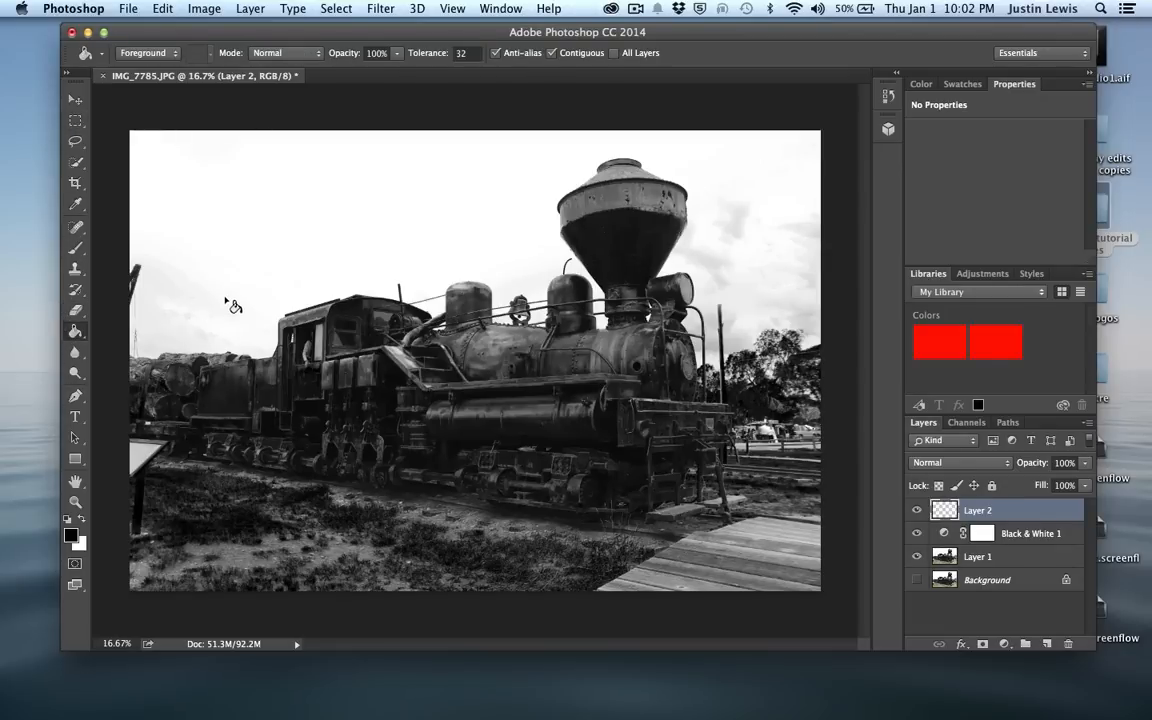
left_click(231, 306)
Step: Cut a vignette opening in the black layer by deleting a large rectangular selection with a 255 px feather, and deselect
key("m")
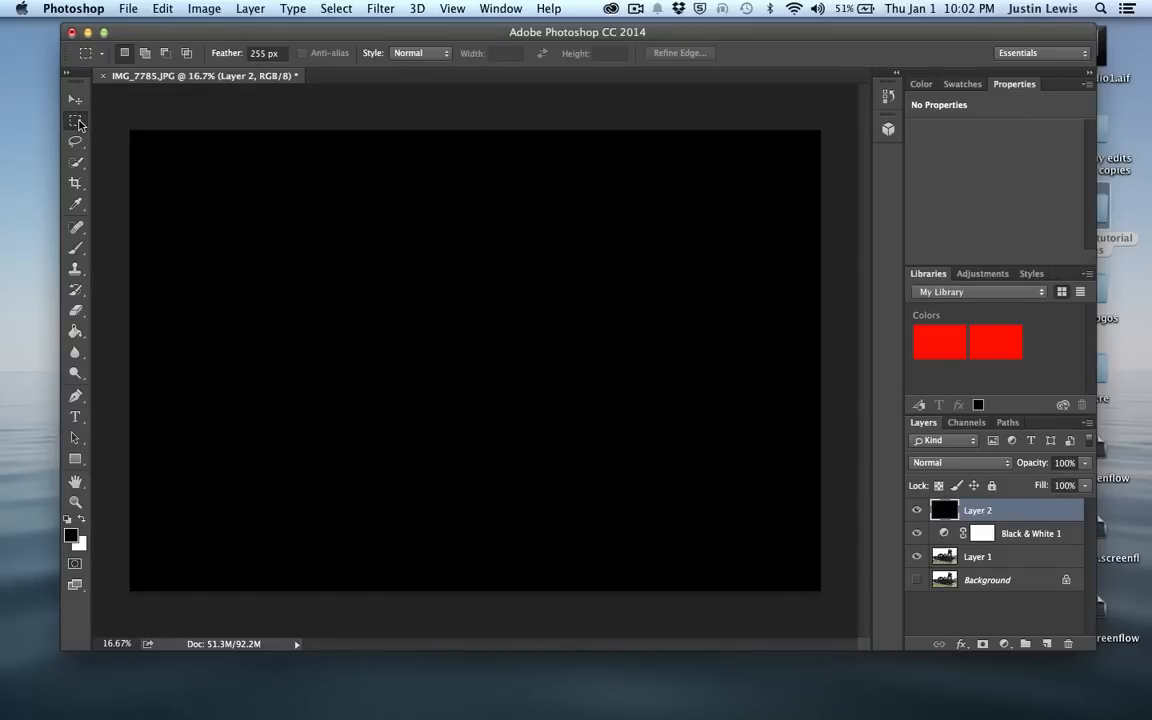
left_click_drag(174, 167, 769, 544)
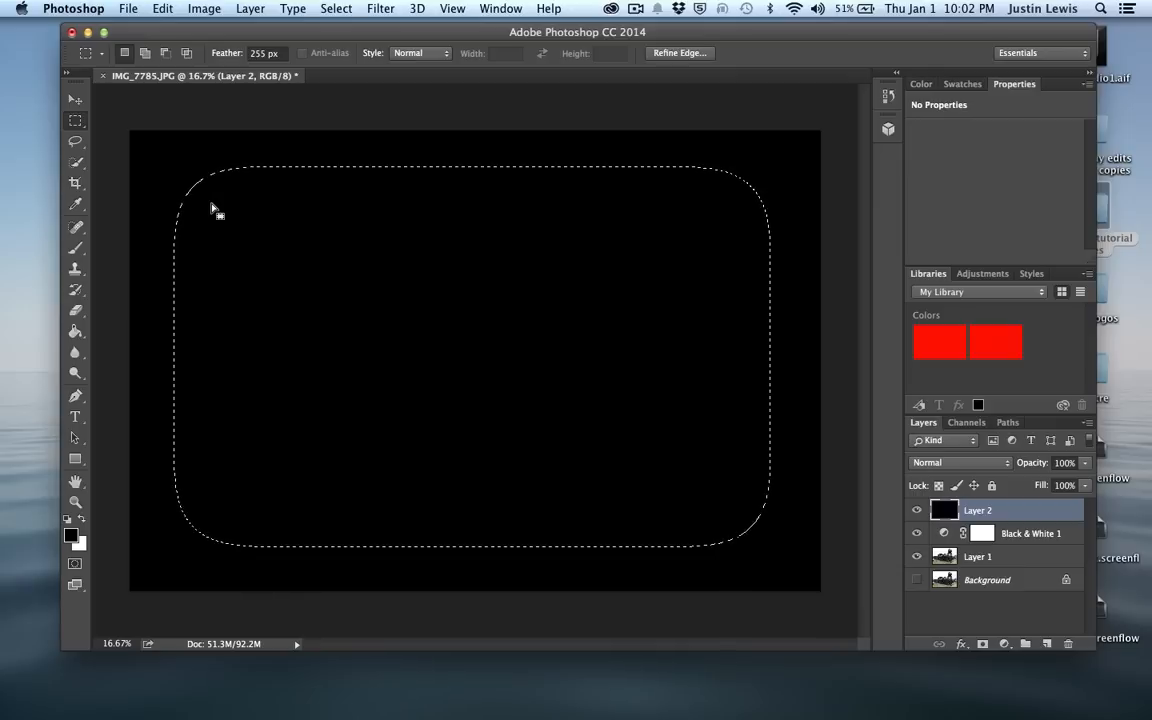
key("Delete")
key("super+d")
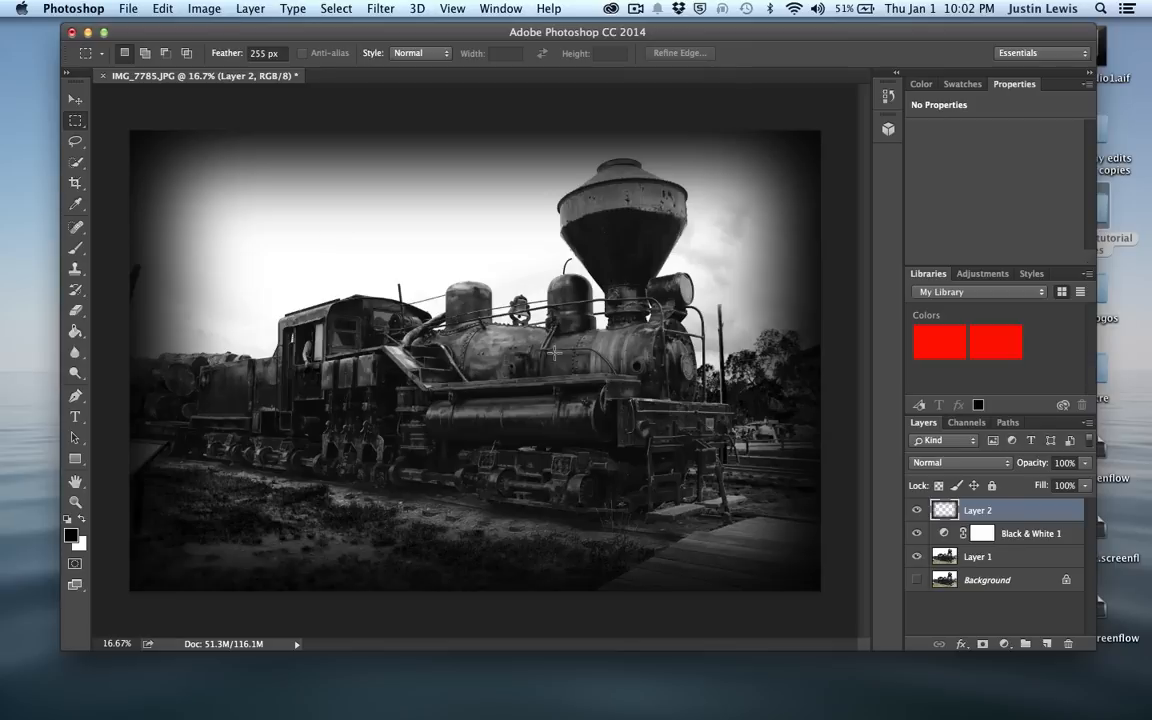
Step: Merge the vignette layer, the Black & White adjustment and Layer 1 into a single layer above the Background
left_click(1019, 538, "shift")
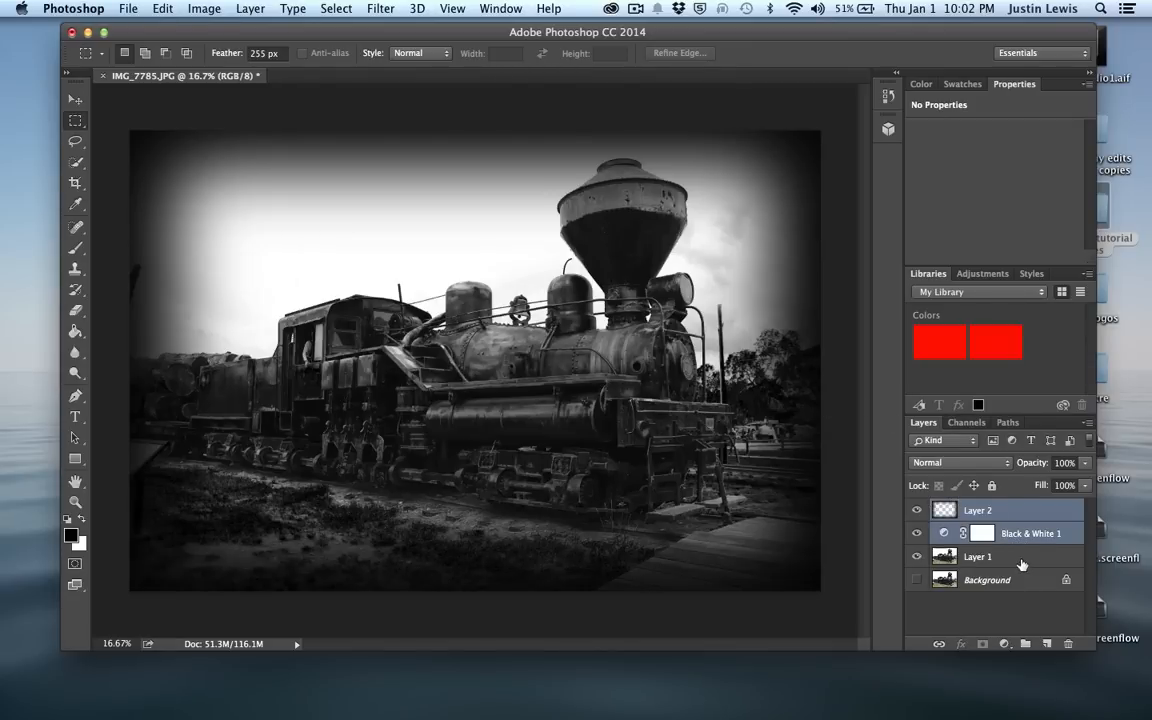
left_click(1021, 565, "shift")
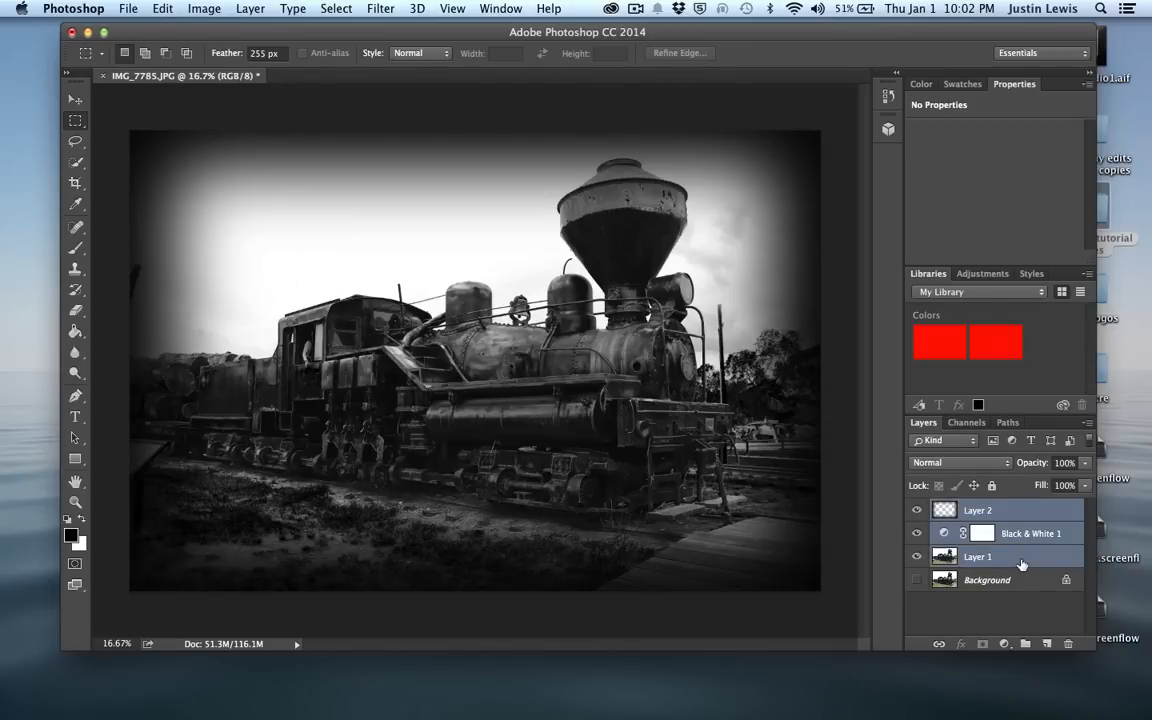
key("super+e")
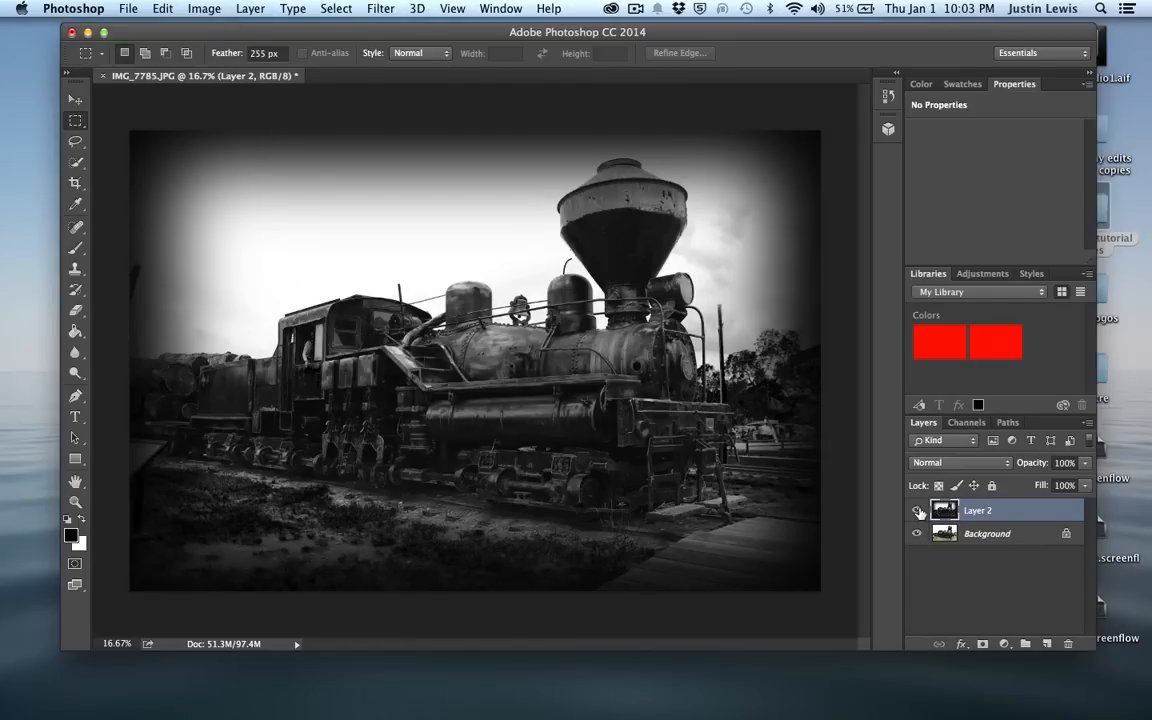
Step: Toggle the merged layer's visibility repeatedly to compare the black-and-white edit with the original colour photo, leaving the layer shown
left_click(918, 511)
left_click(918, 511)
left_click(918, 511)
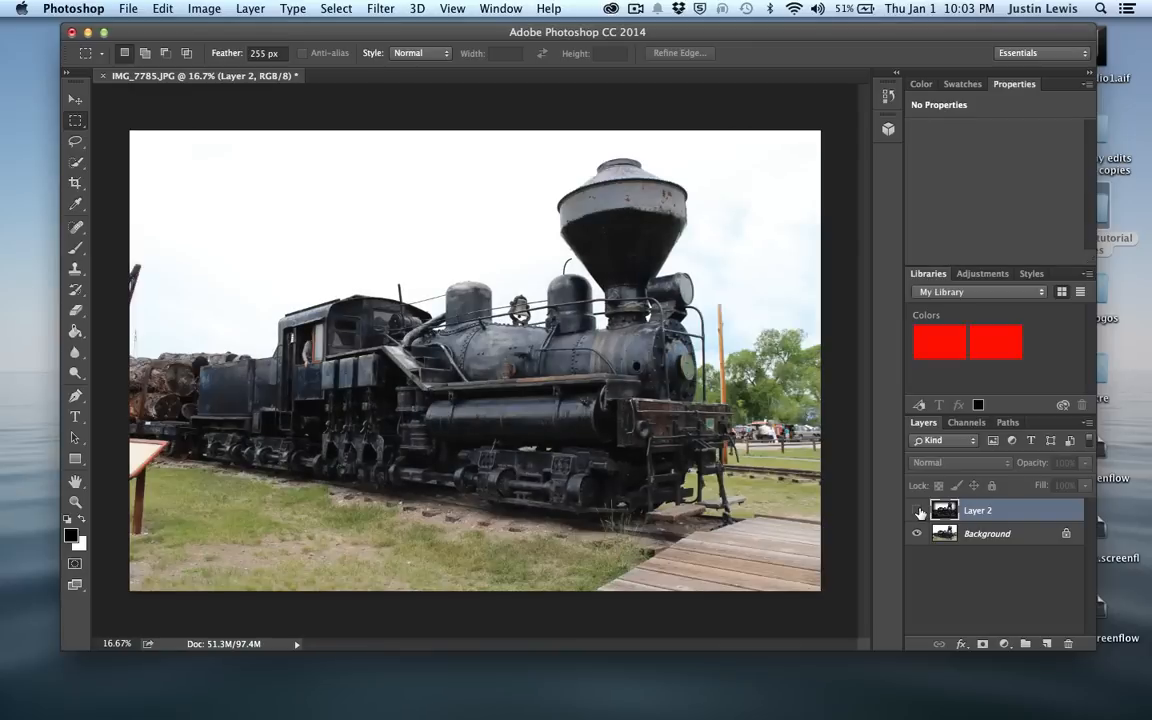
left_click(918, 511)
left_click(918, 511)
left_click(918, 511)
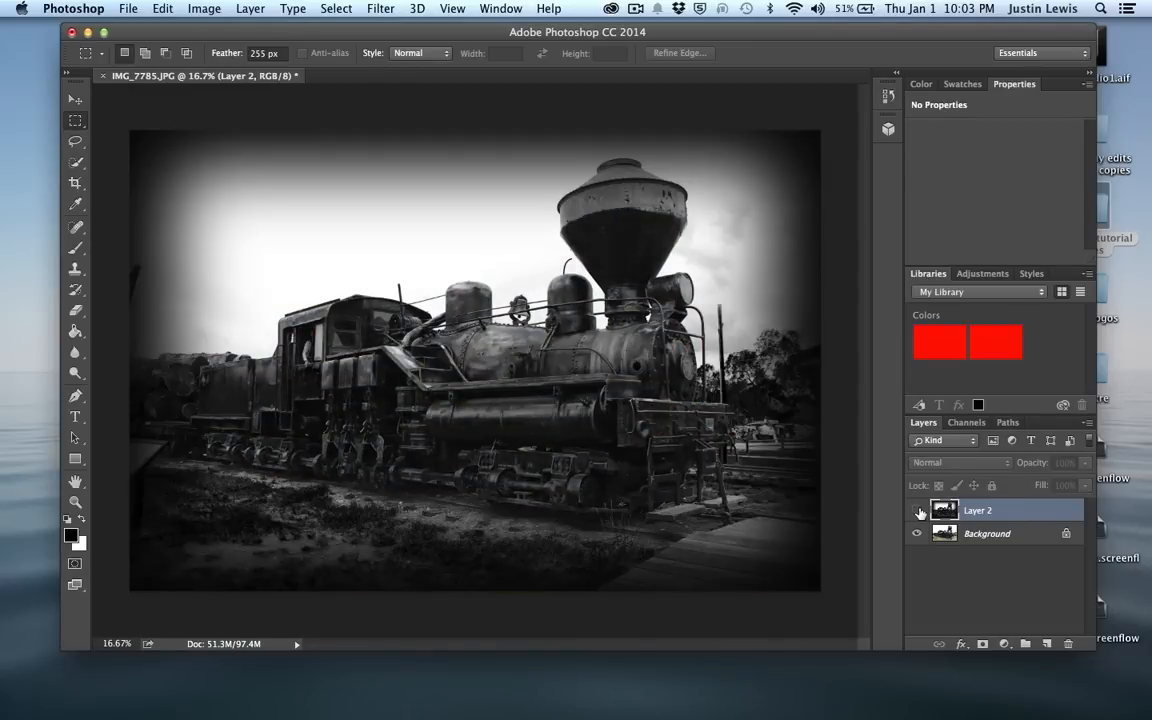
left_click(919, 511)
left_click(919, 511)
left_click(920, 512)
left_click(919, 512)
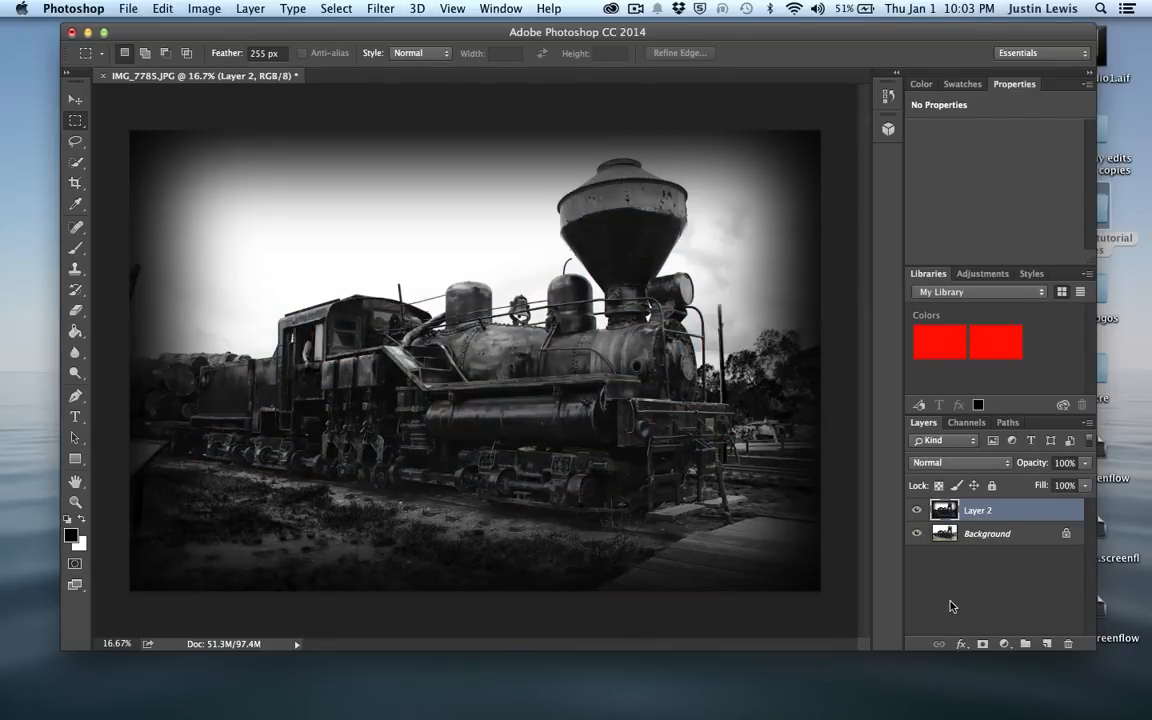
Step: Apply a Sepia Photo Filter adjustment at 53% density to the merged layer
left_click(201, 10)
mouse_move(192, 55)
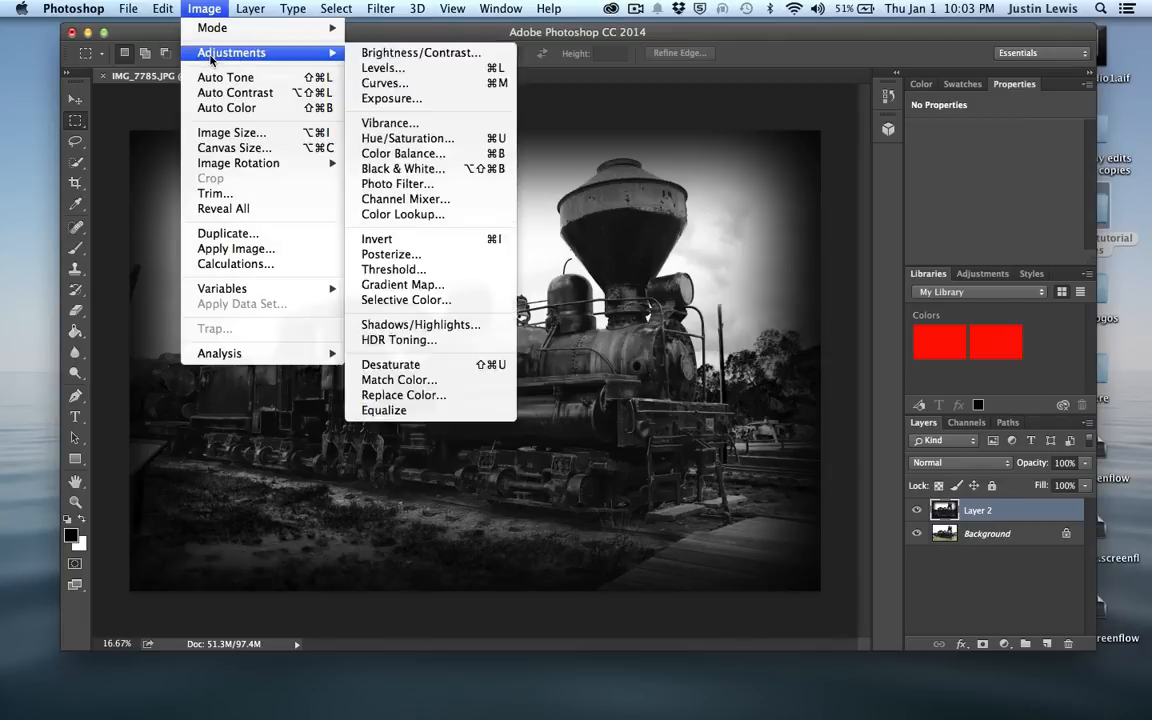
left_click(392, 190)
left_click(640, 129)
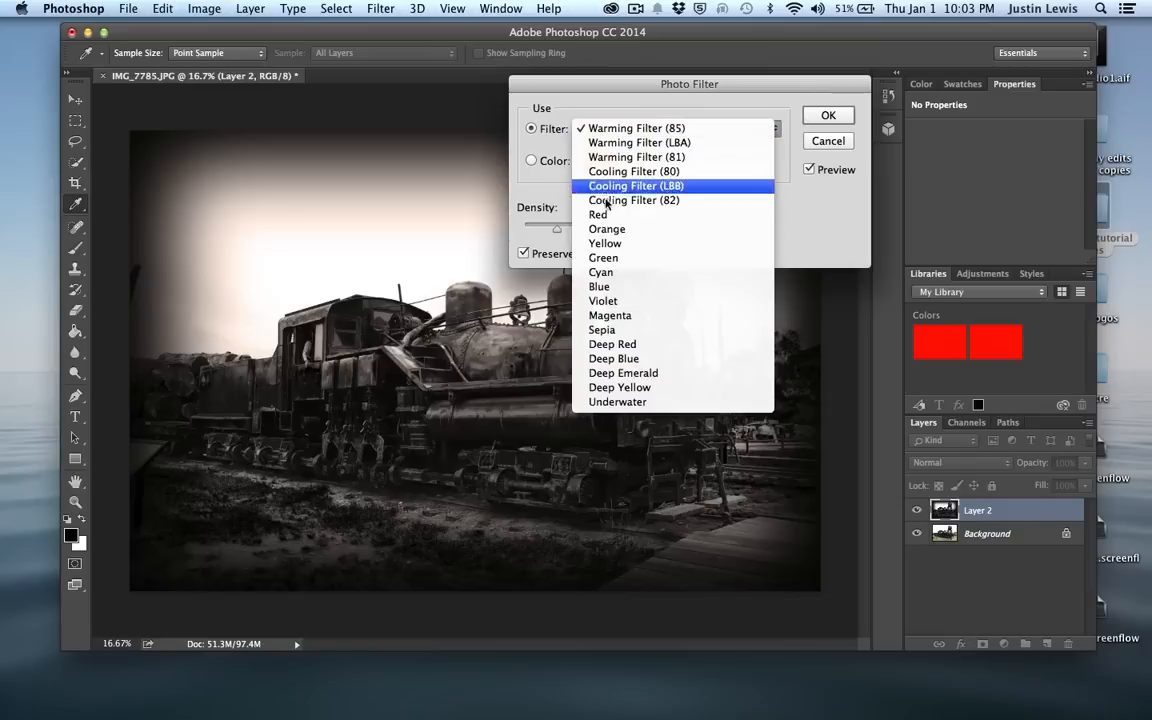
left_click(603, 330)
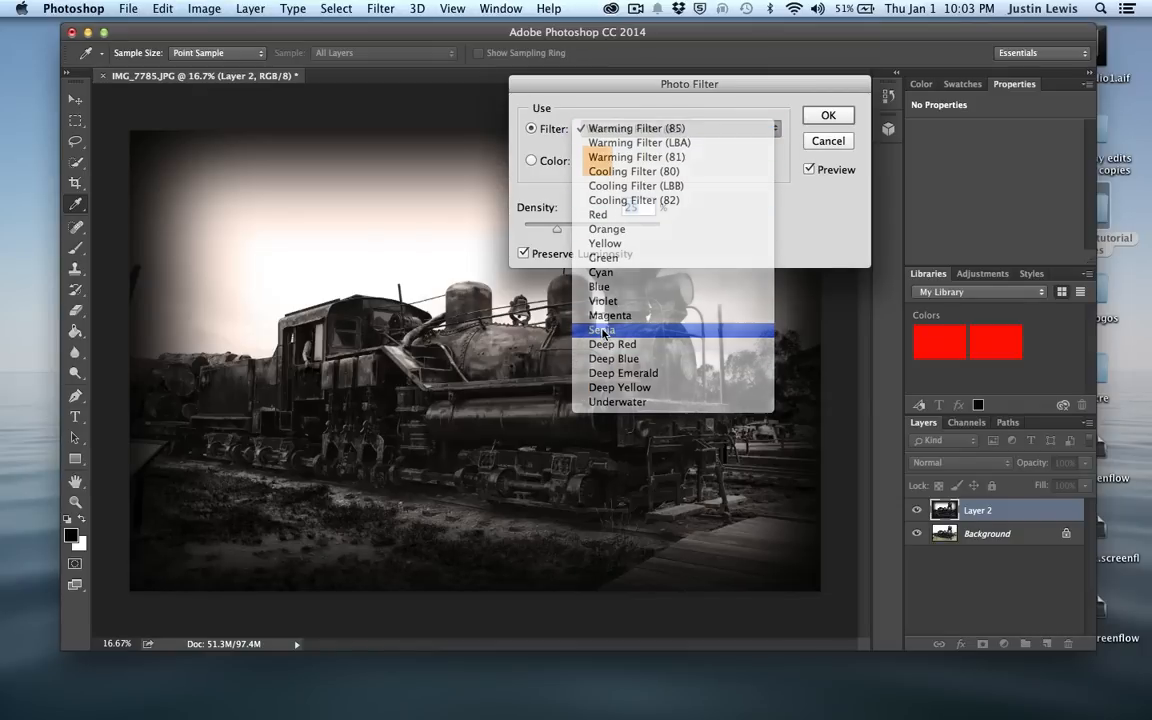
left_click_drag(558, 234, 598, 241)
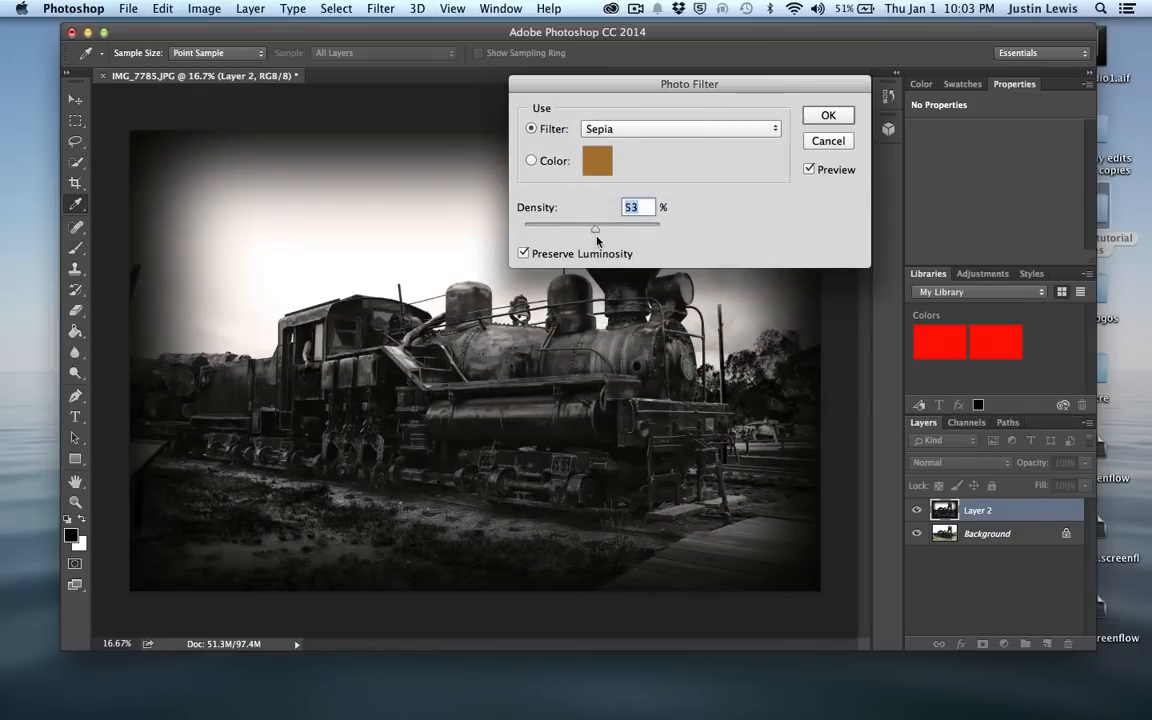
left_click(818, 114)
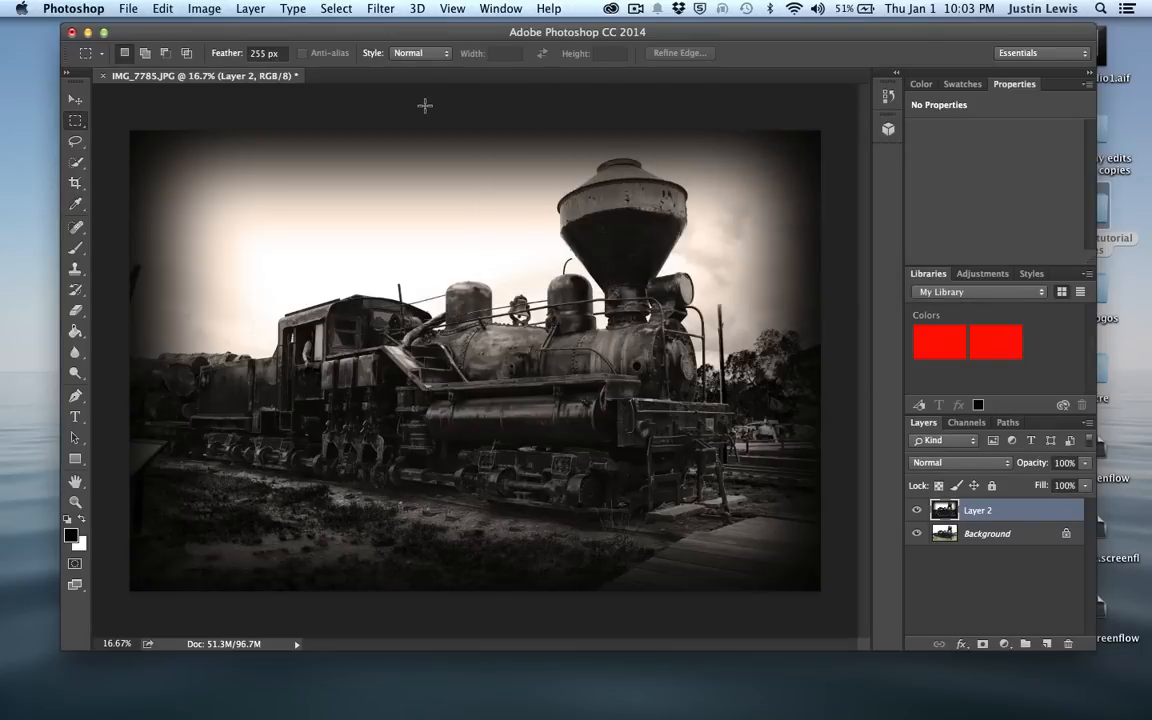
Step: Undo and redo the photo filter to compare the image with and without the sepia tint, keeping the tint
key("super+z")
key("super+z")
key("super+z")
Step: Toggle the sepia-toned layer's visibility to compare it with the original colour photo, leaving the layer shown
left_click(917, 512)
left_click(917, 512)
left_click(917, 512)
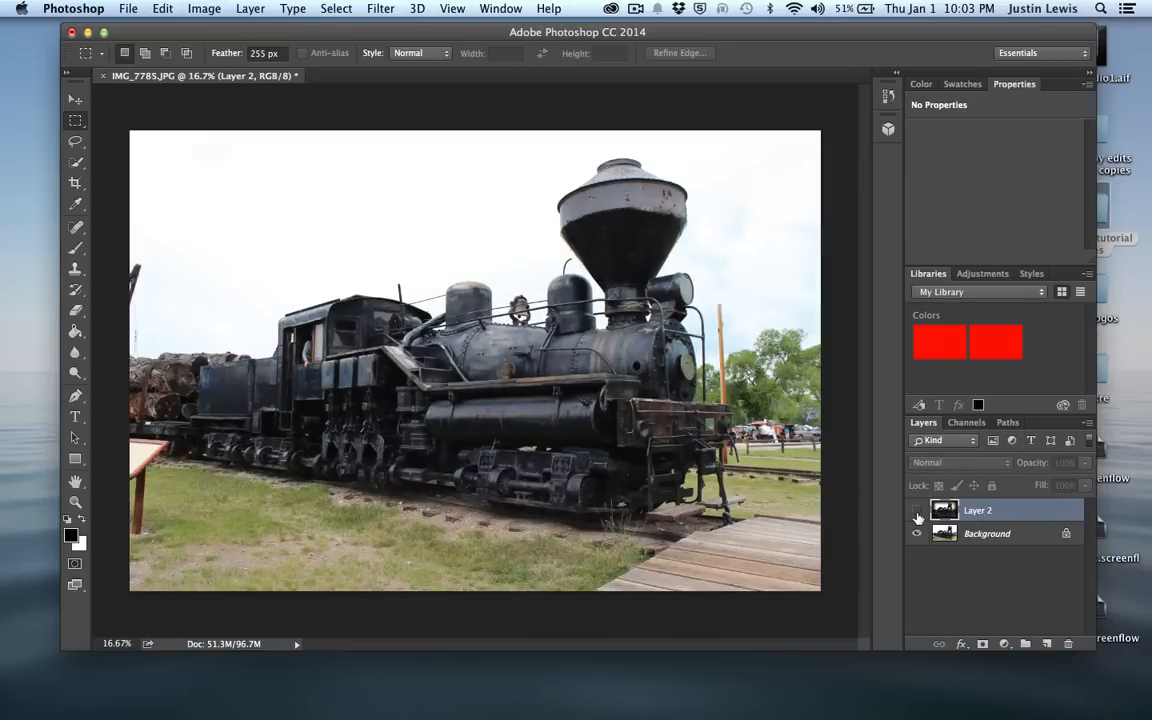
left_click(917, 512)
left_click(917, 512)
left_click(917, 512)
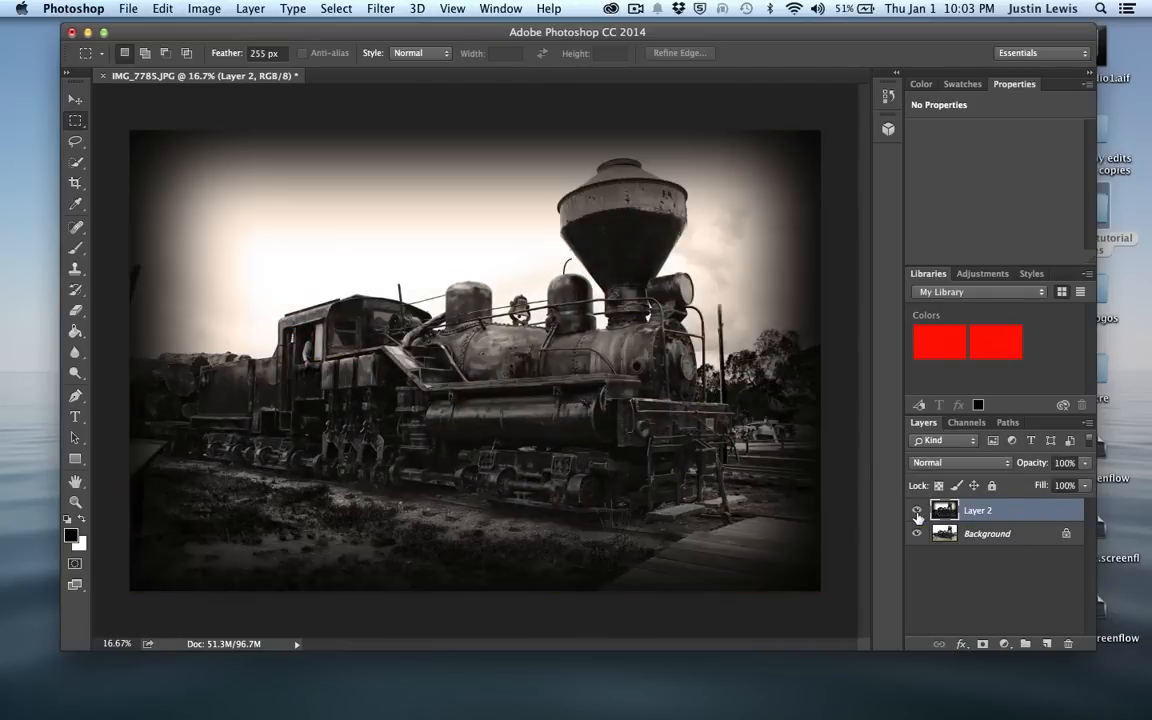